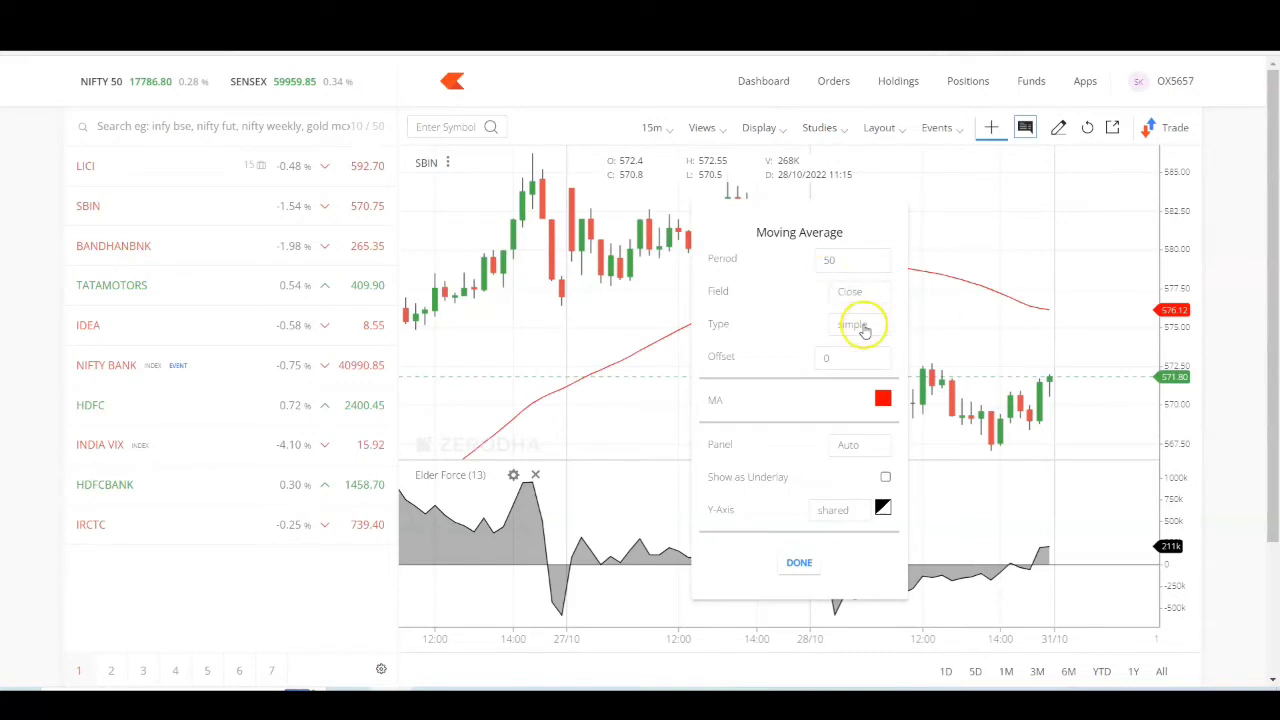
Step: Set the SBIN chart's moving average type to exponential, change its period, and apply the settings
click(885, 373)
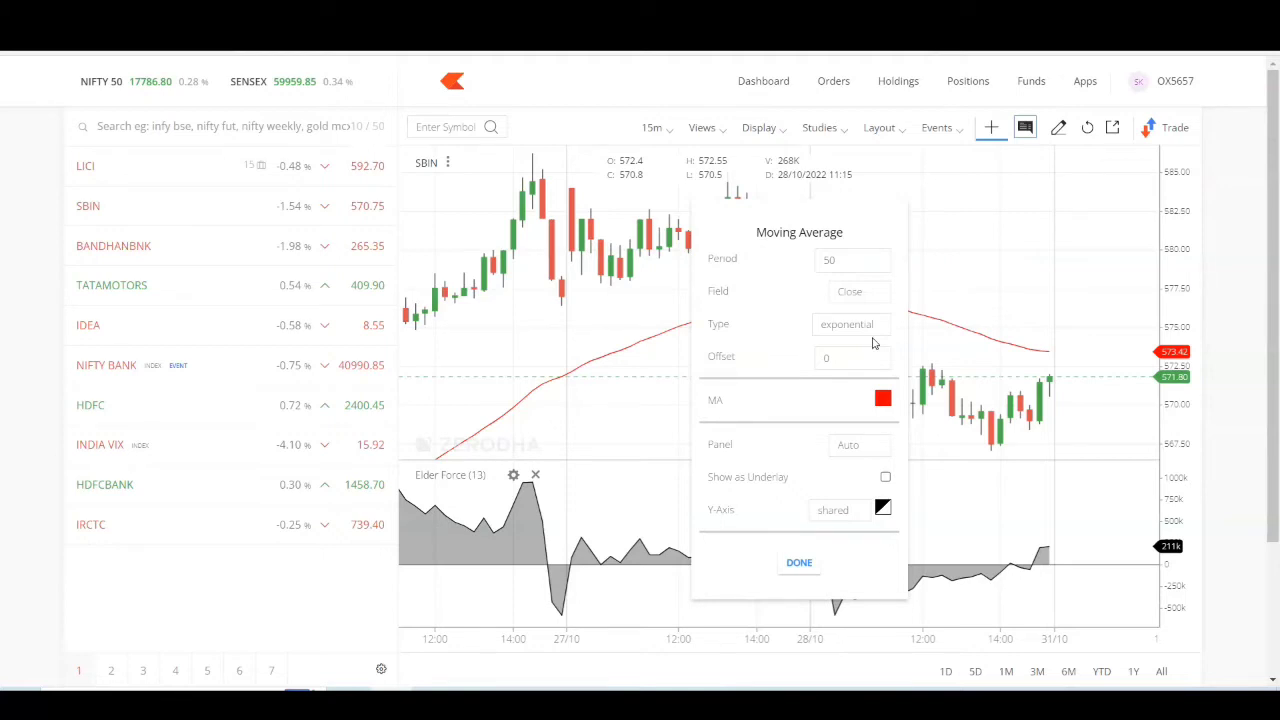
click(847, 260)
click(791, 563)
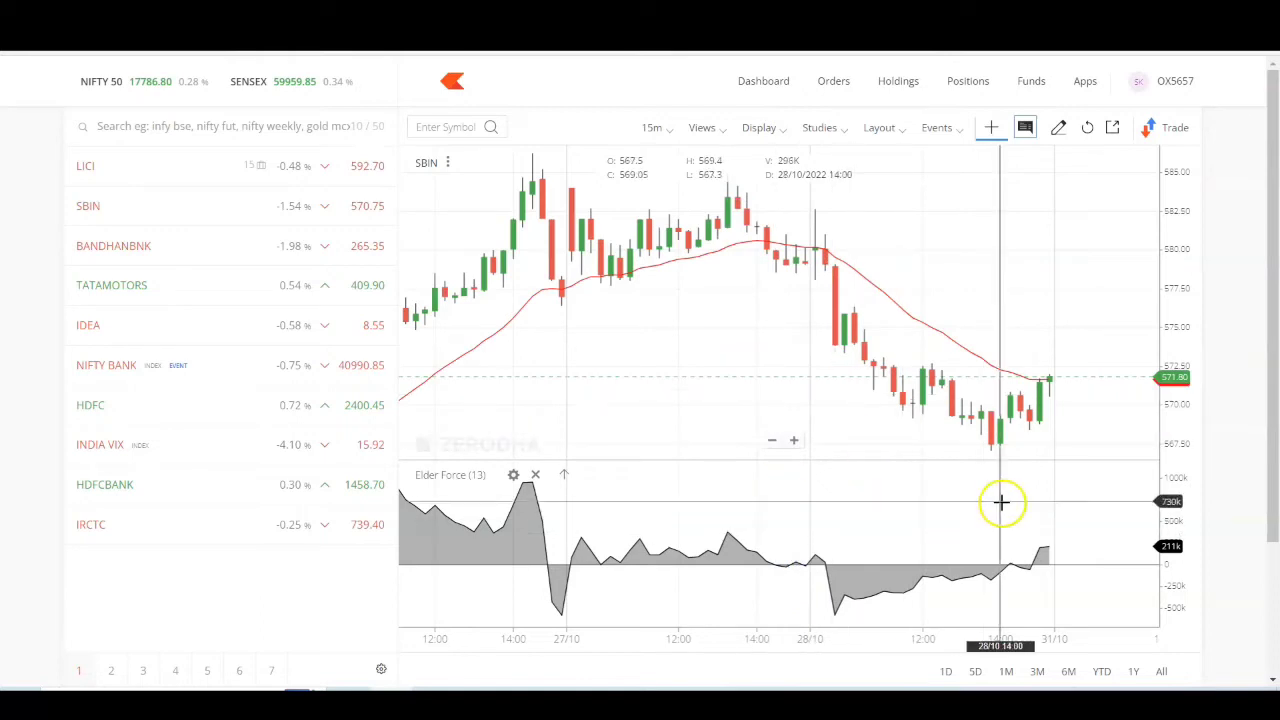
click(940, 345)
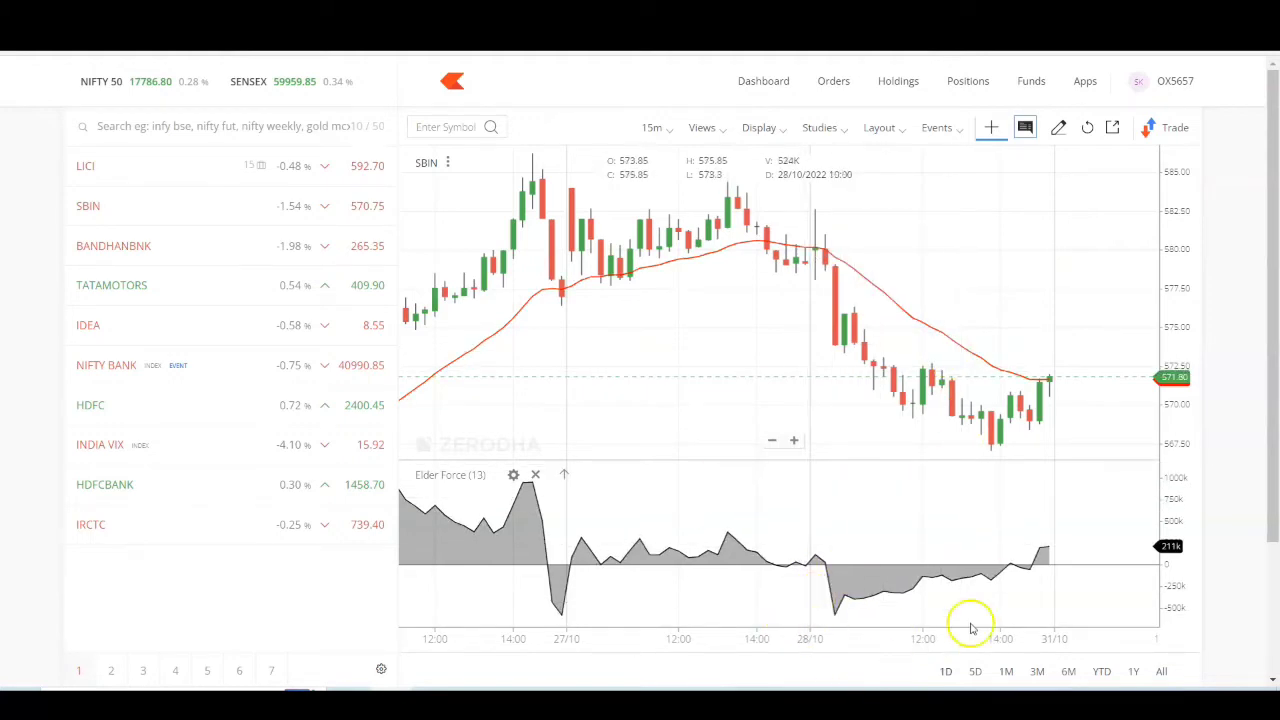
click(987, 403)
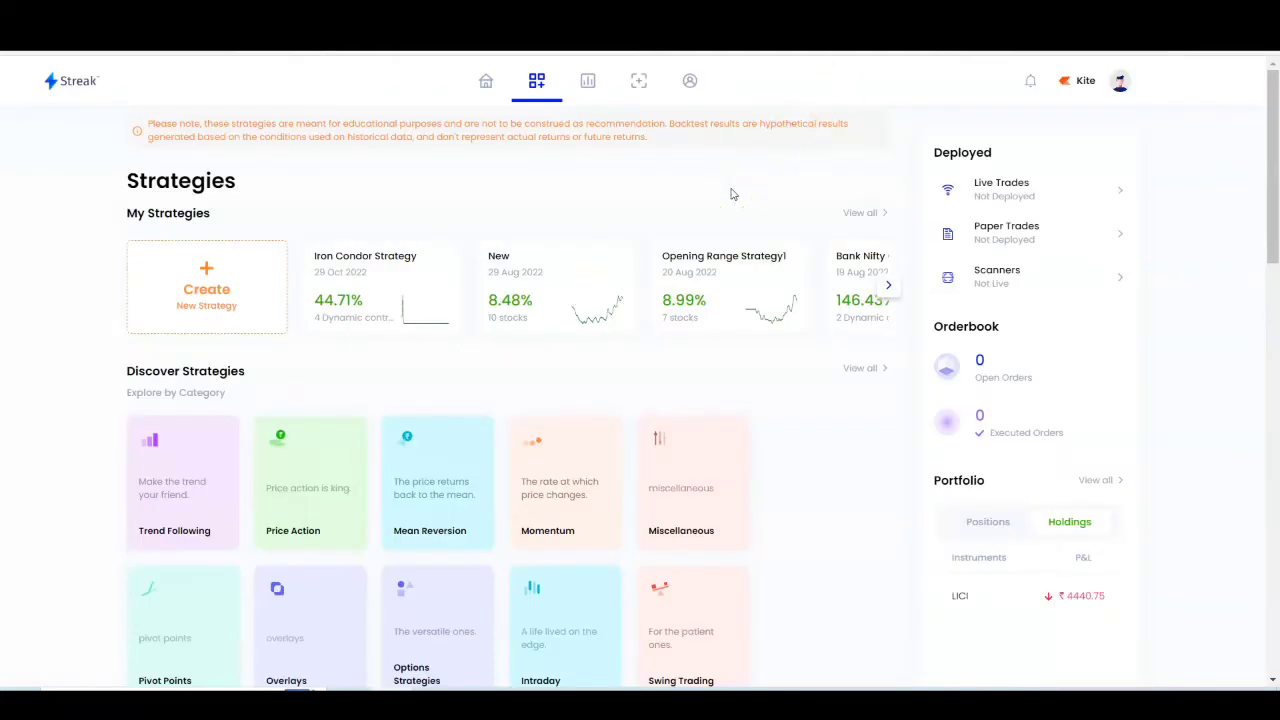
Step: In Streak, create a new strategy named "EFI strategy"
click(206, 276)
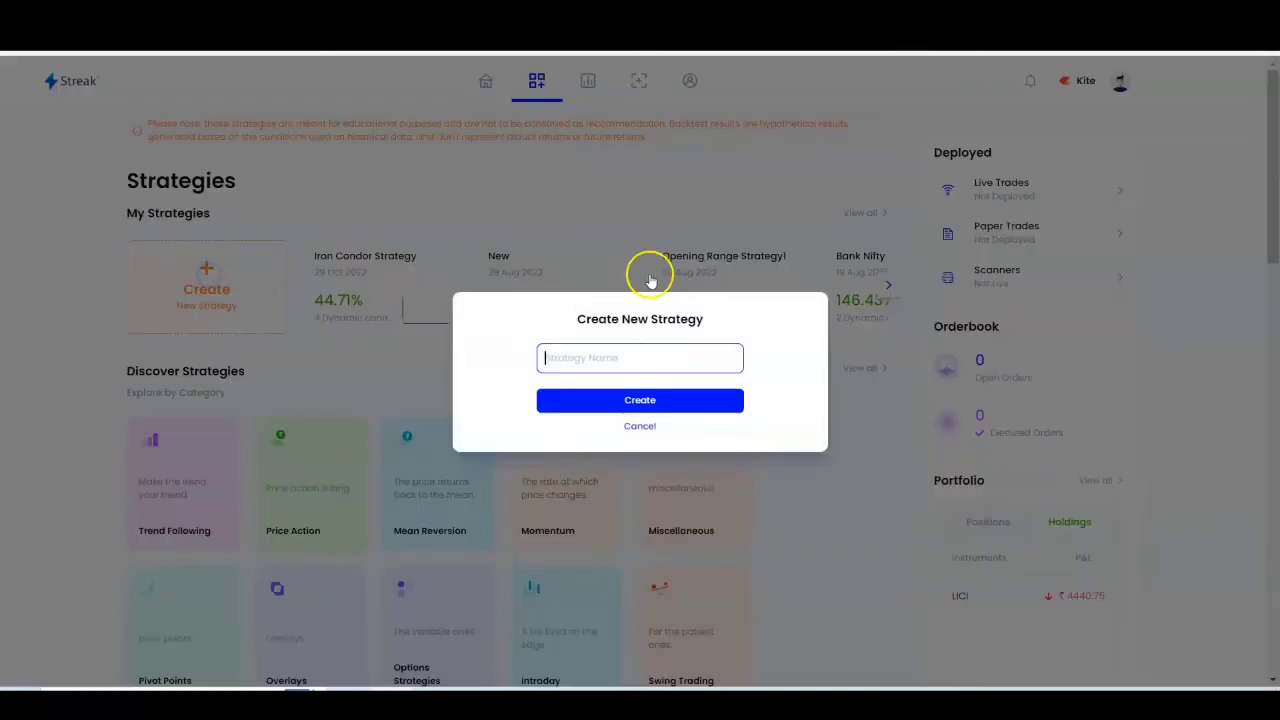
click(660, 354)
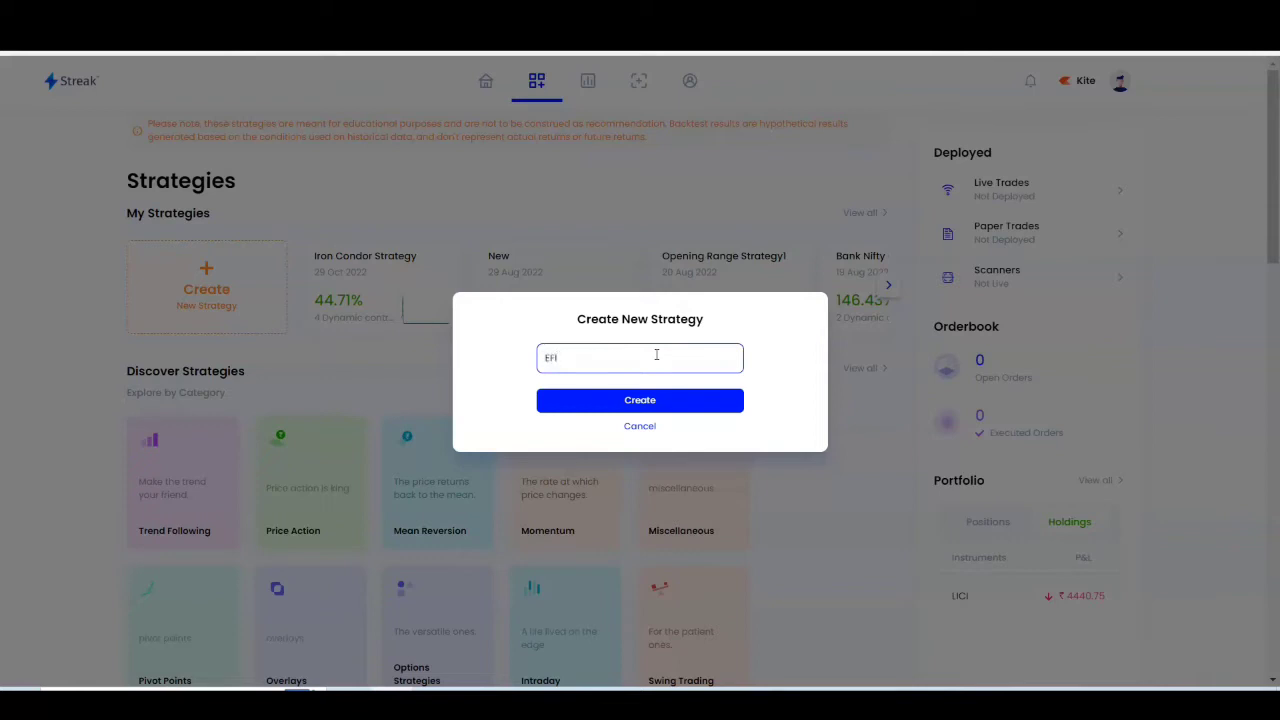
click(677, 402)
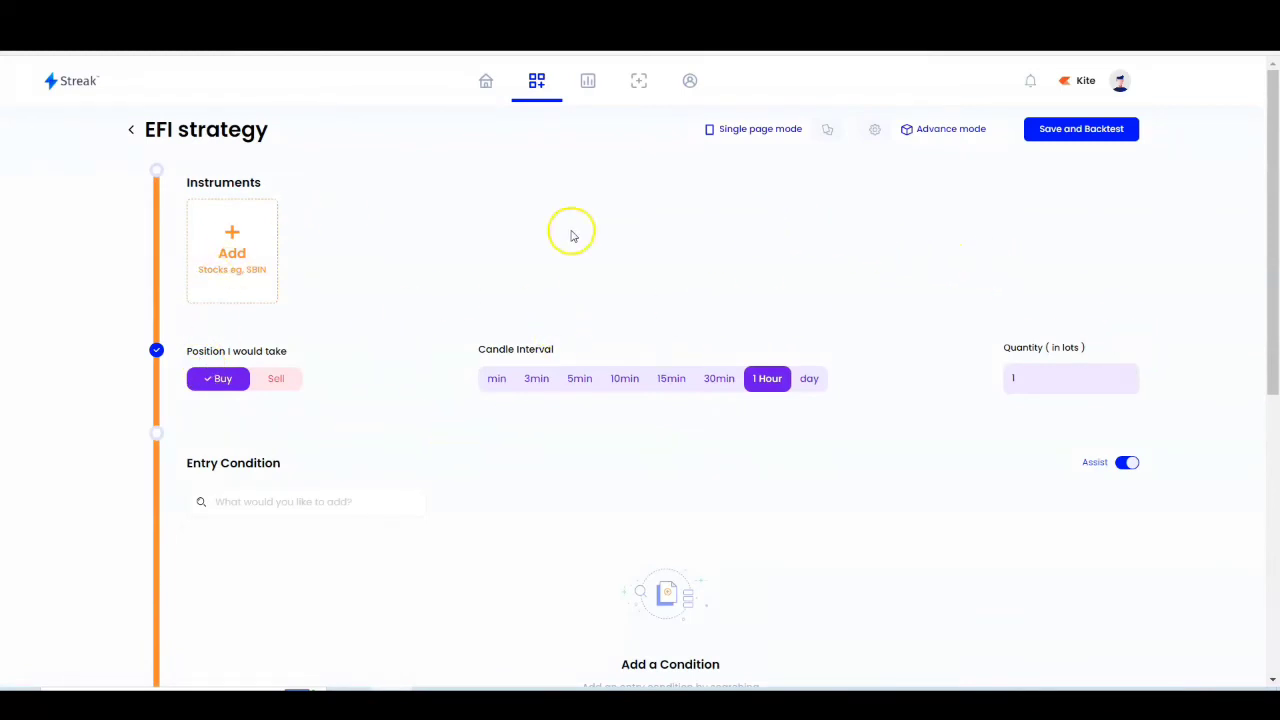
Step: Search for "hdfclife" and add the NSE stock HDFCLIFE to the strategy's instruments
click(240, 252)
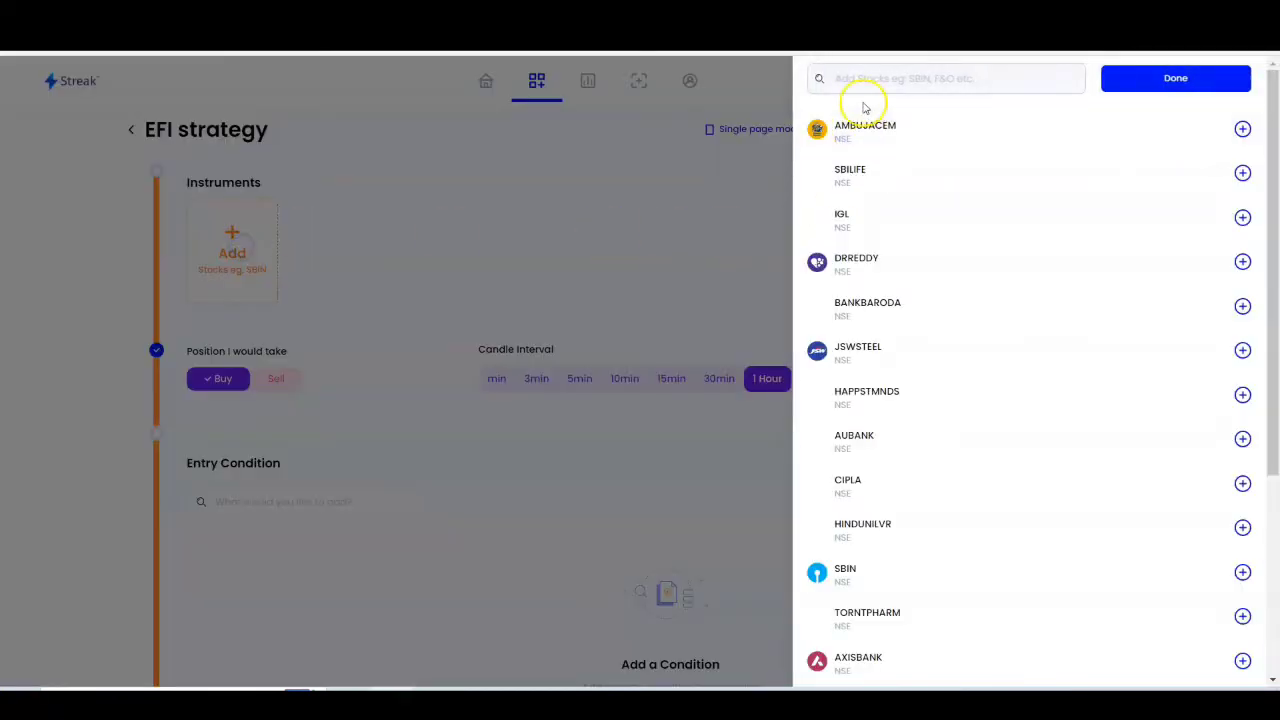
click(871, 82)
text(hdfc)
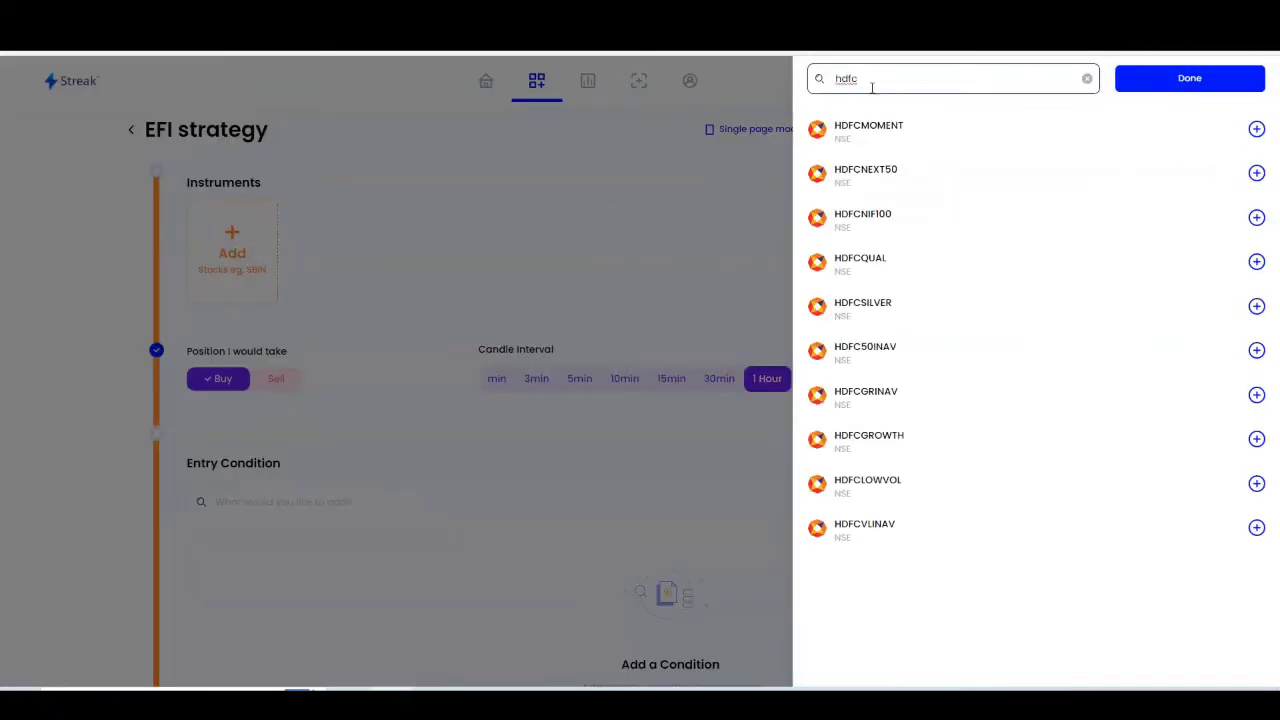
text(life)
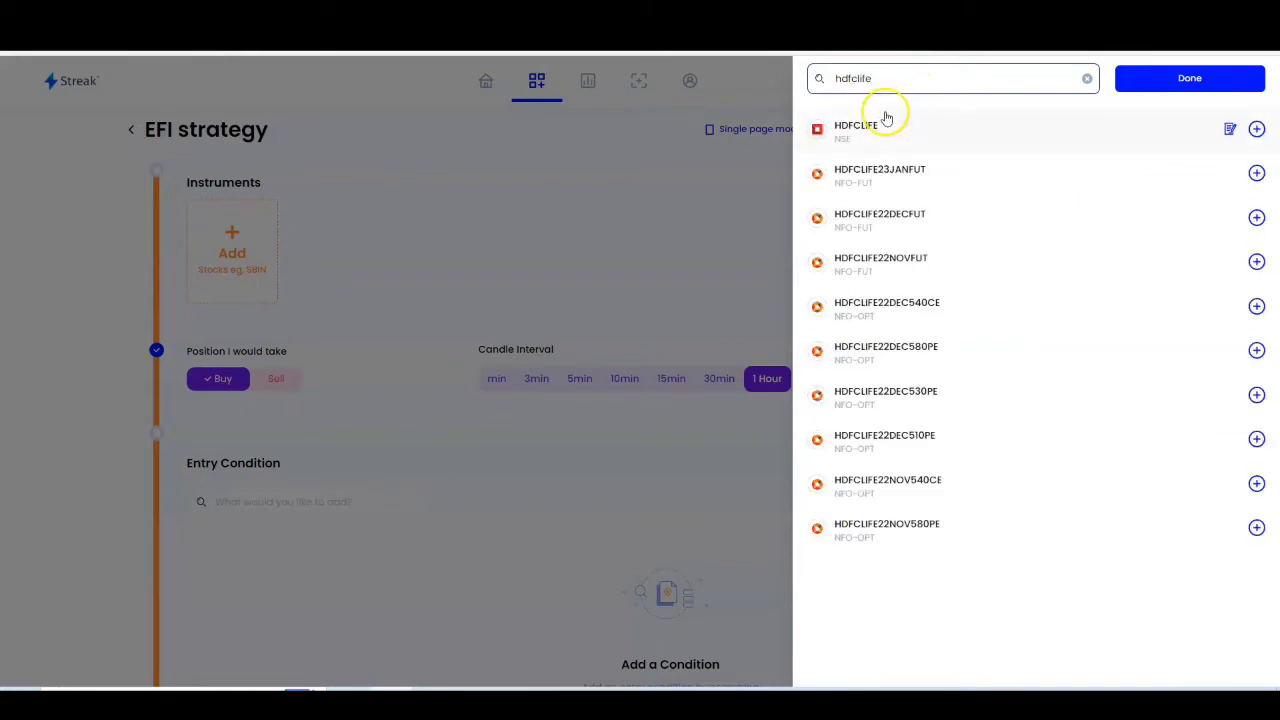
click(883, 122)
Step: Add the NSE stocks GRASIM and CIPLA to the strategy's instruments
text(grasim)
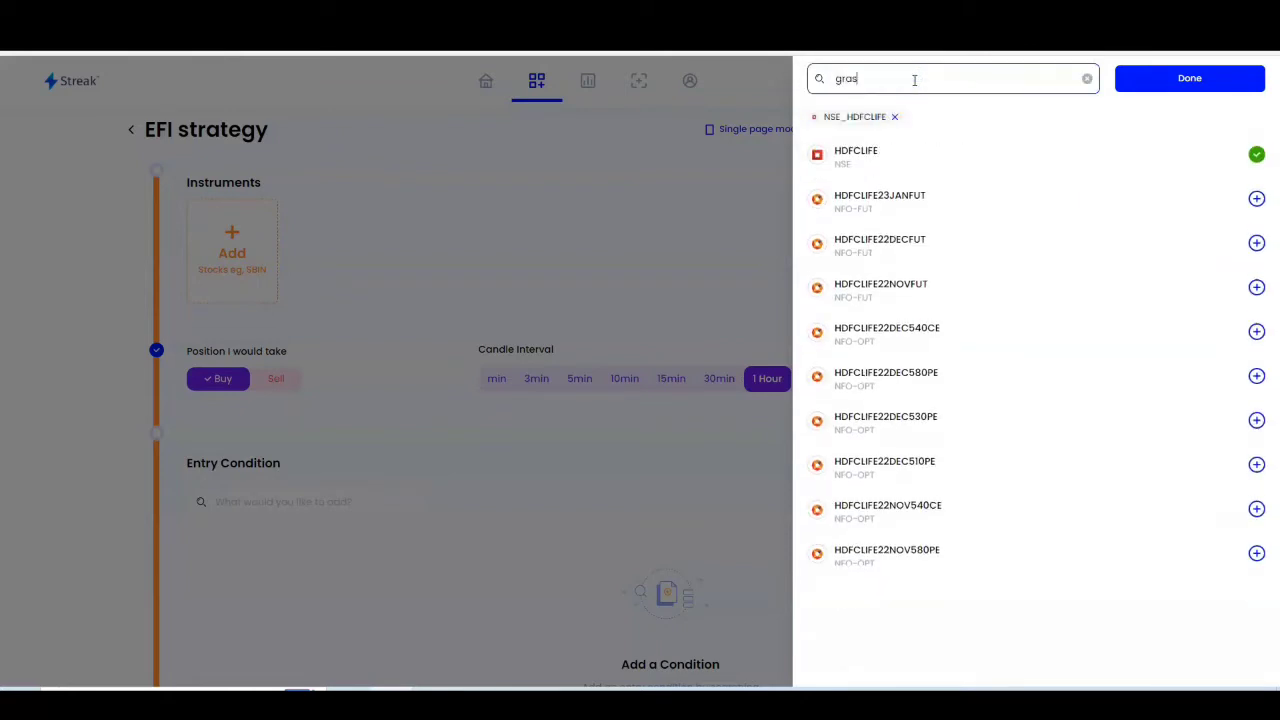
click(867, 153)
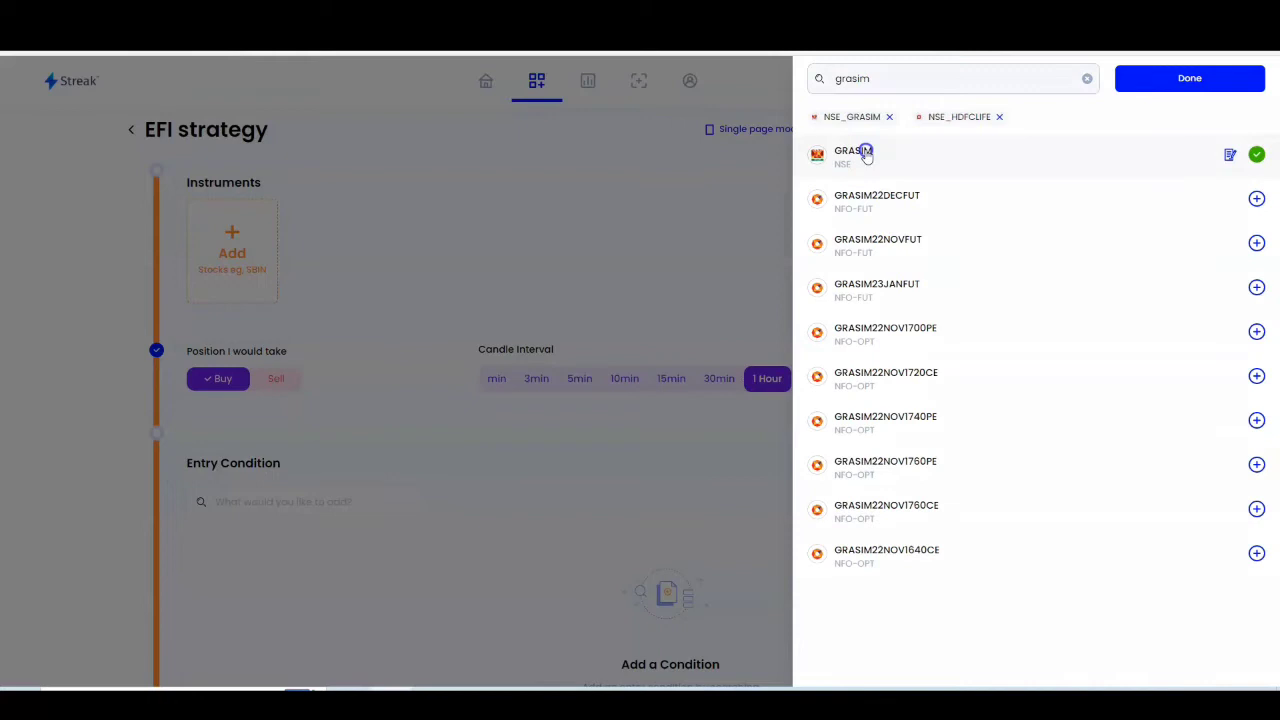
click(912, 83)
text(cipla)
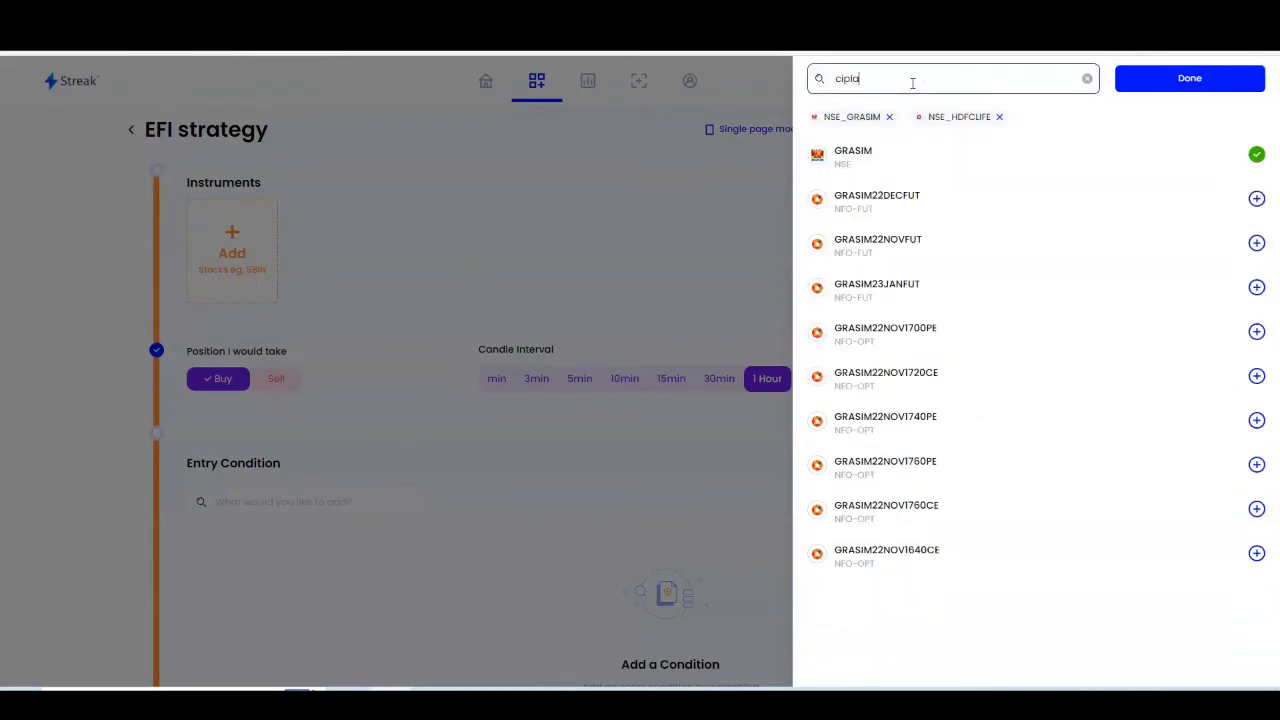
click(868, 158)
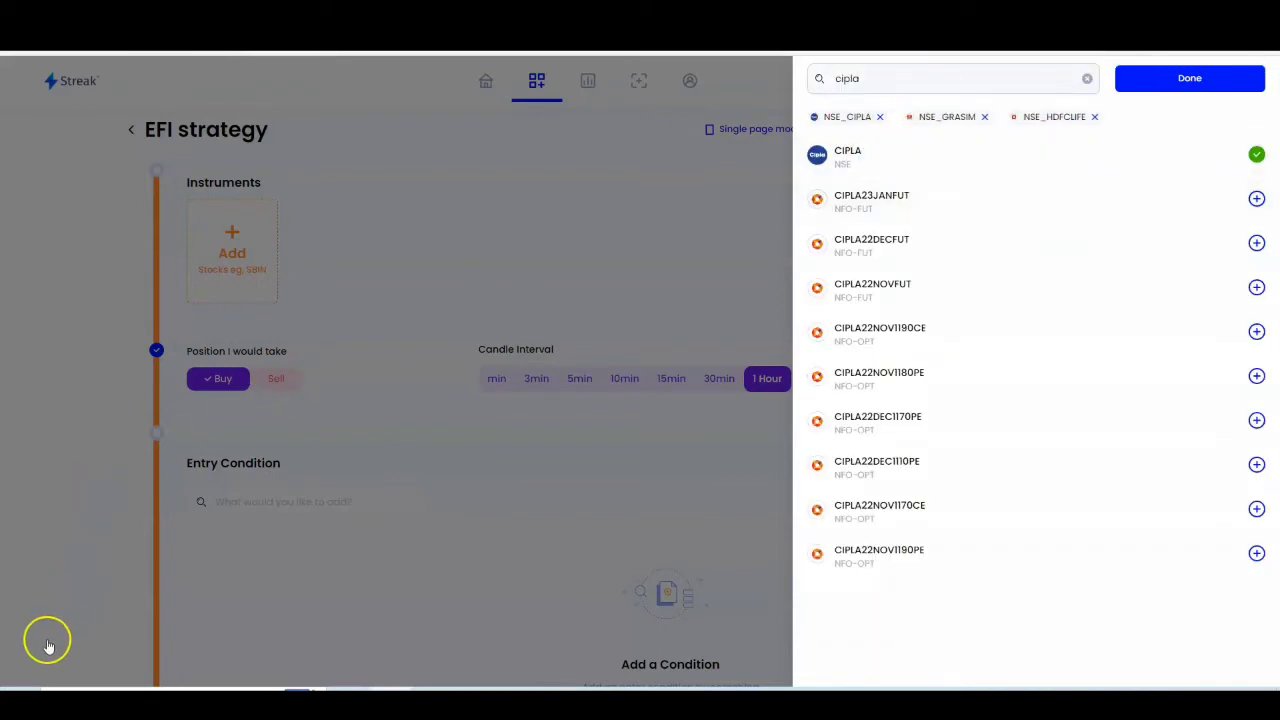
click(22, 683)
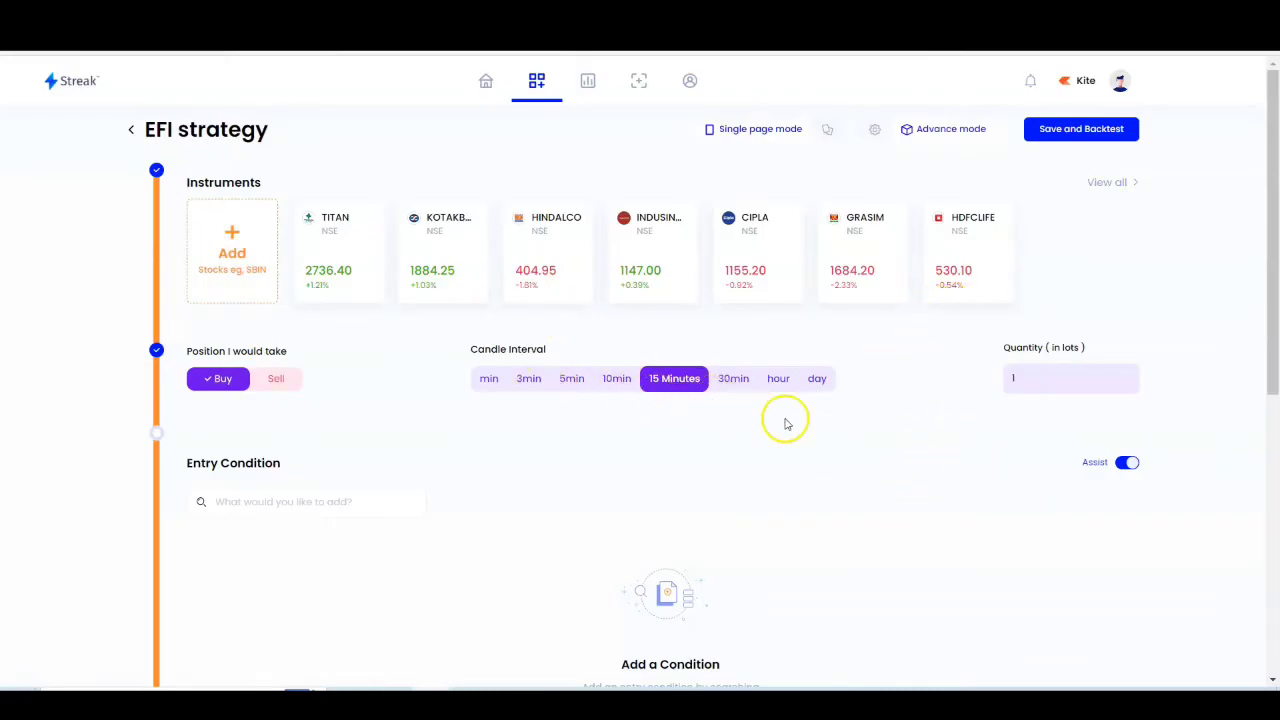
Step: Set the quantity to 10 lots and turn off Assist for the entry condition
click(1070, 380)
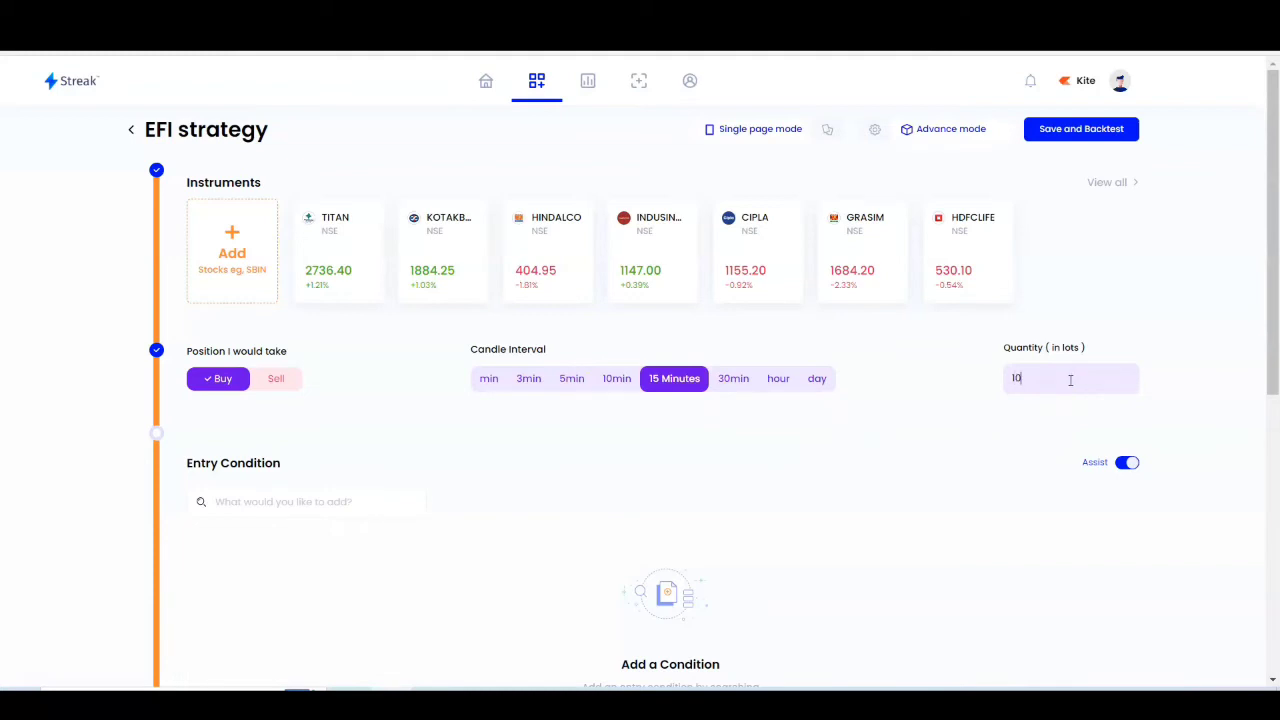
click(1127, 462)
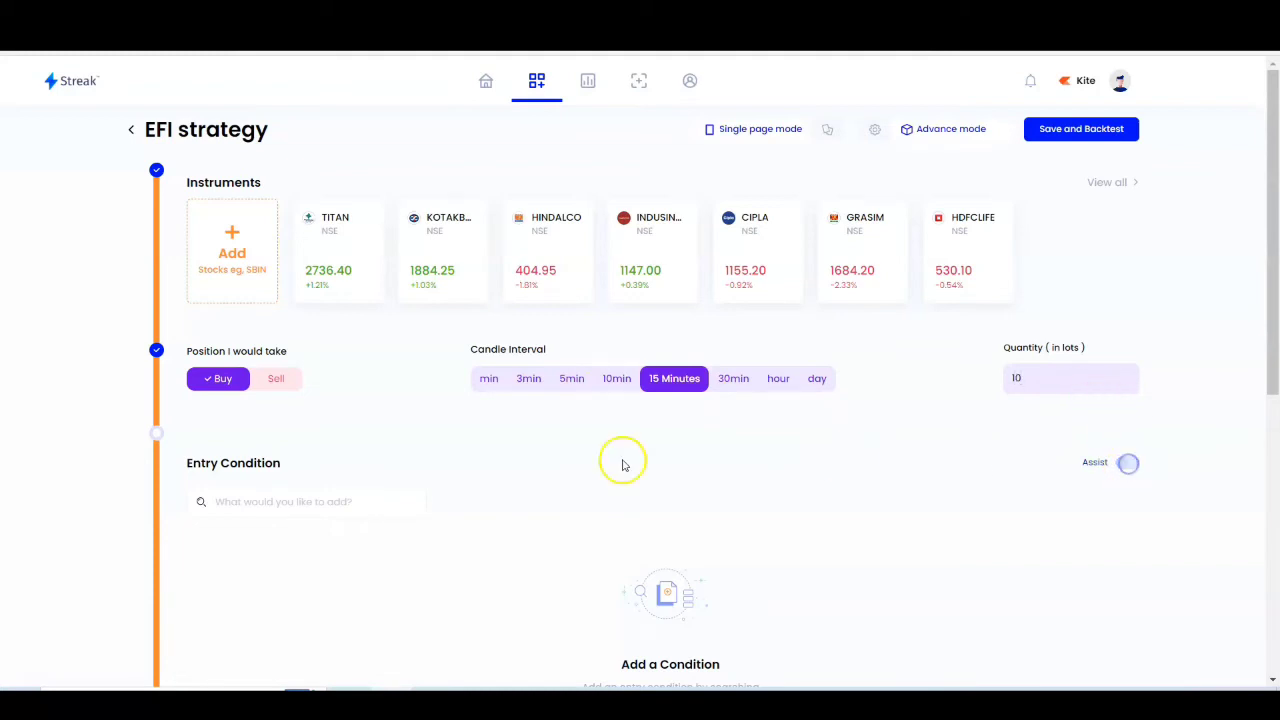
Step: Start the entry condition with the Elder Force Index, using period 13 and offset 0
click(280, 501)
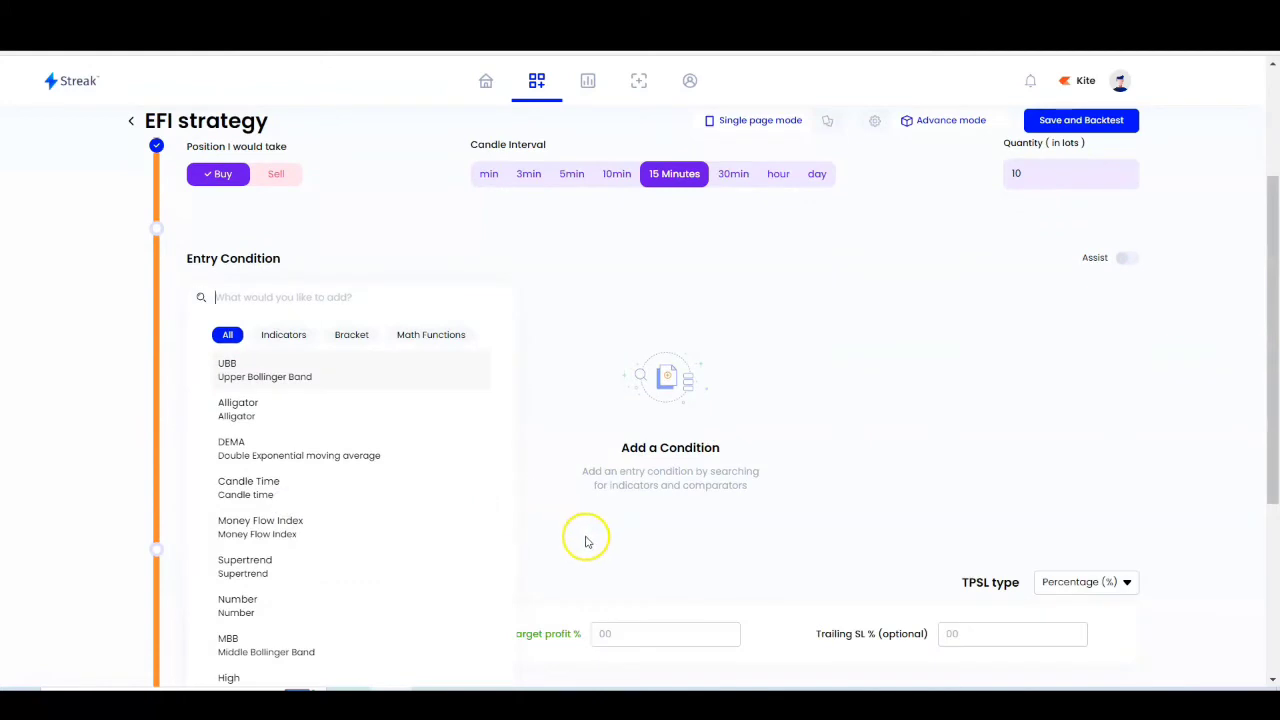
text(efi)
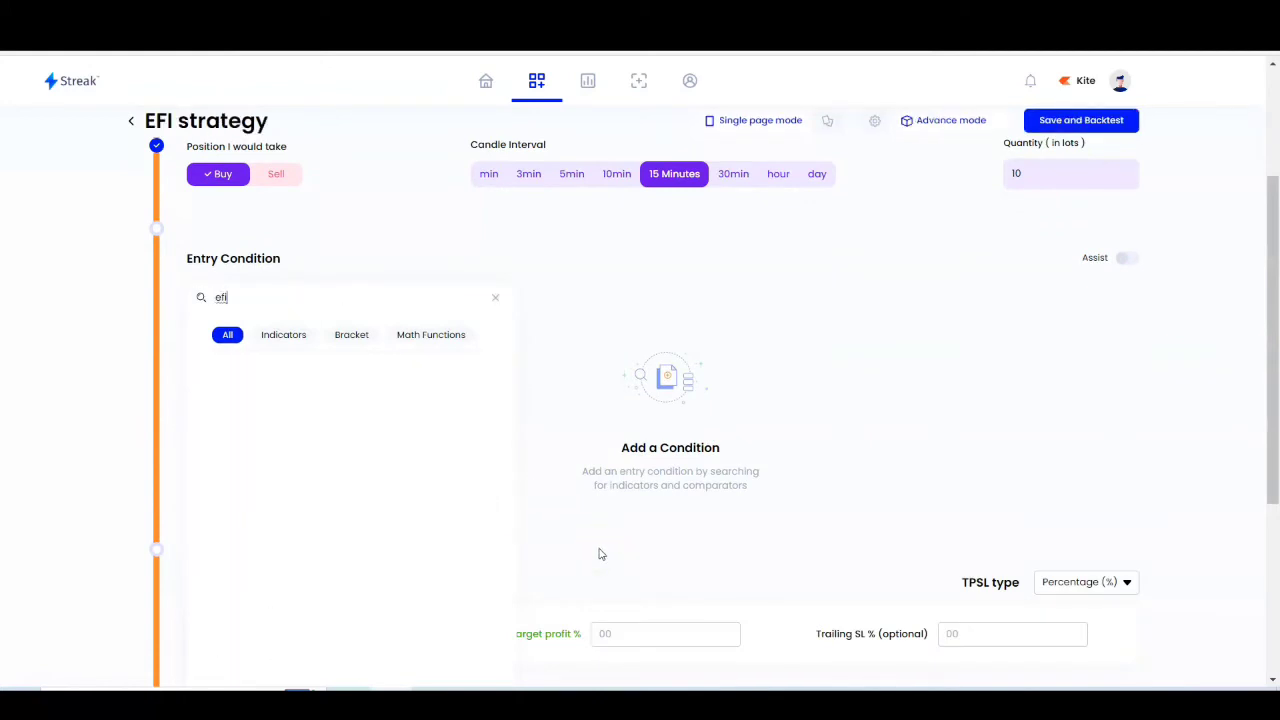
key(BackSpace)
key(BackSpace)
text(lder)
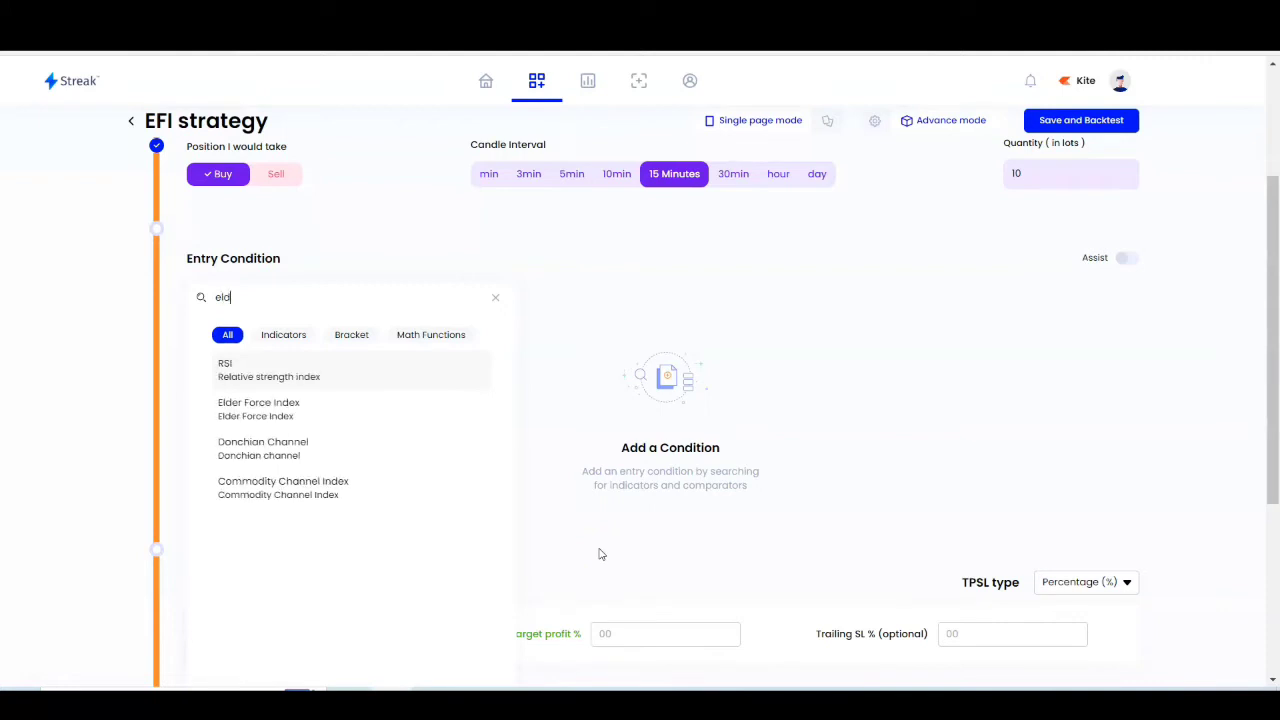
click(329, 377)
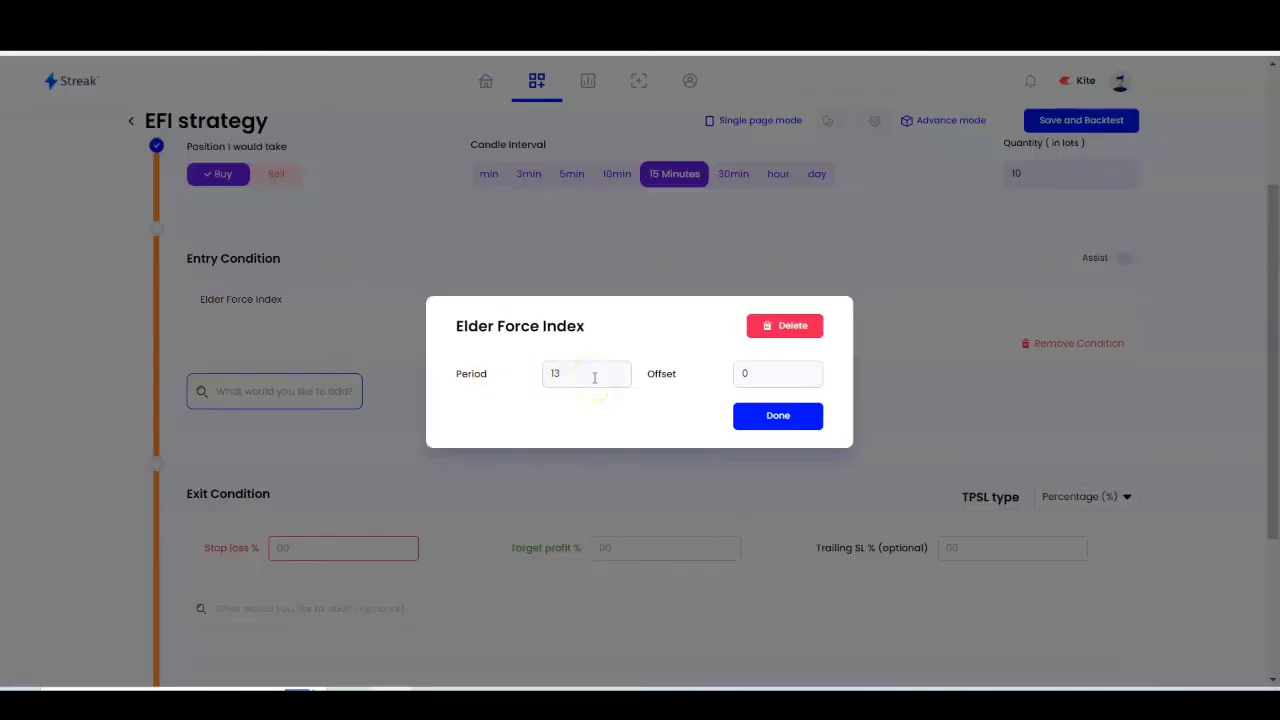
click(762, 415)
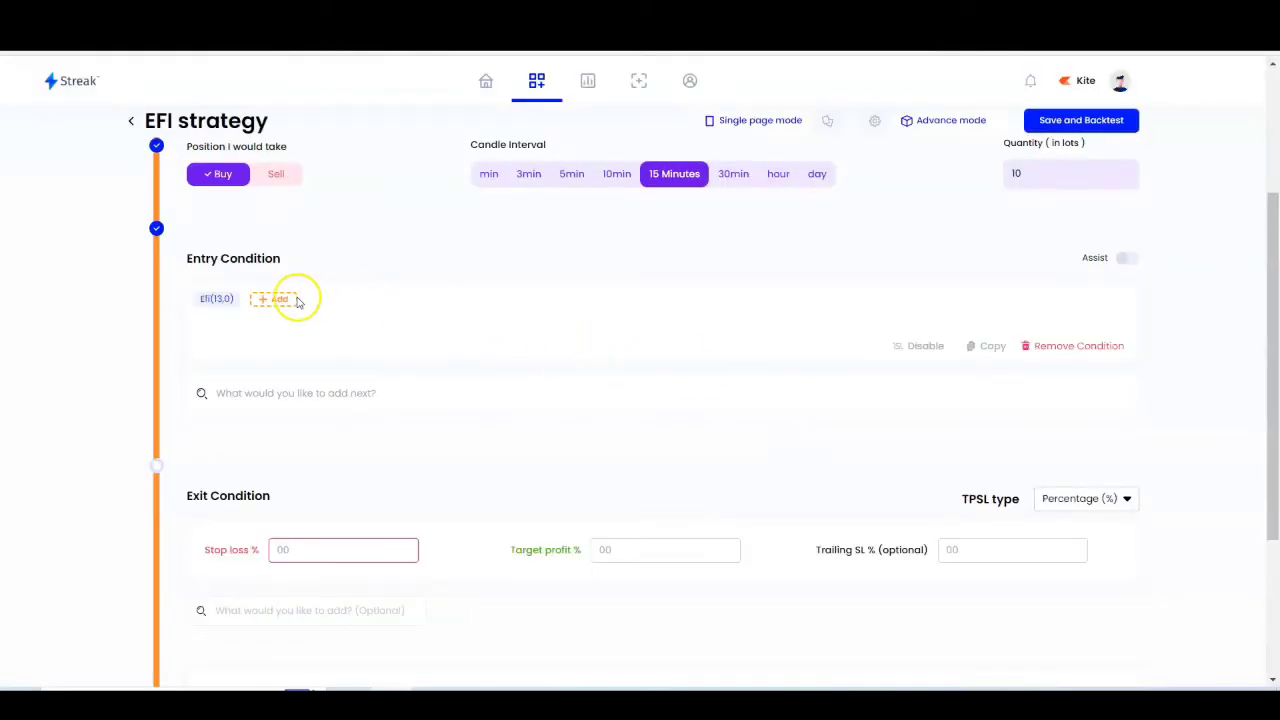
Step: Extend the entry condition so the Elder Force Index crosses above the number 0.0
click(297, 302)
text(cro)
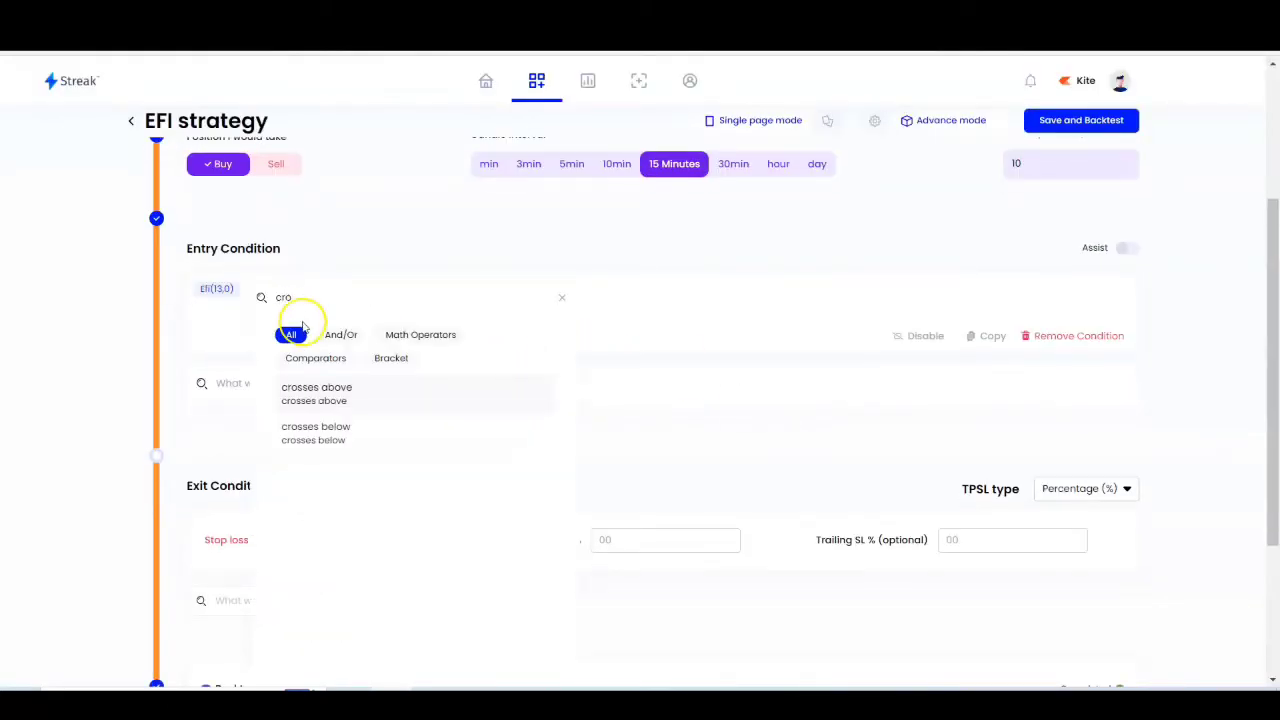
click(318, 398)
click(355, 297)
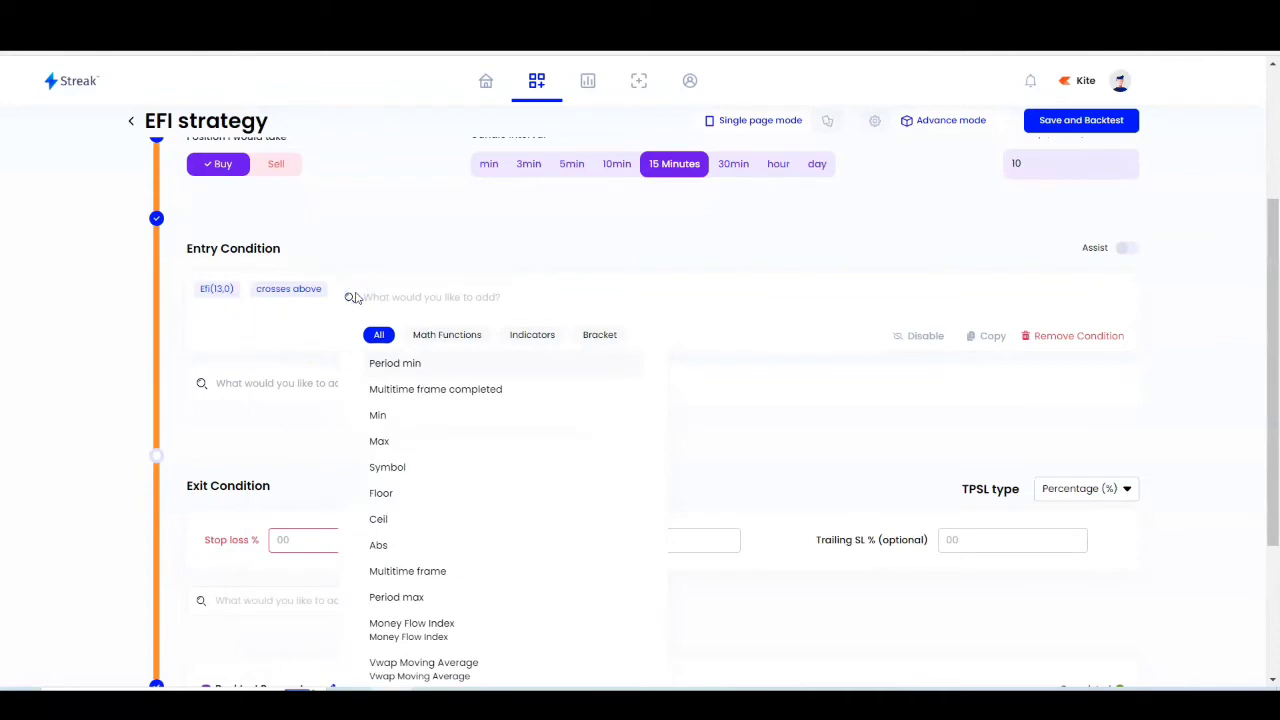
text(num)
click(386, 372)
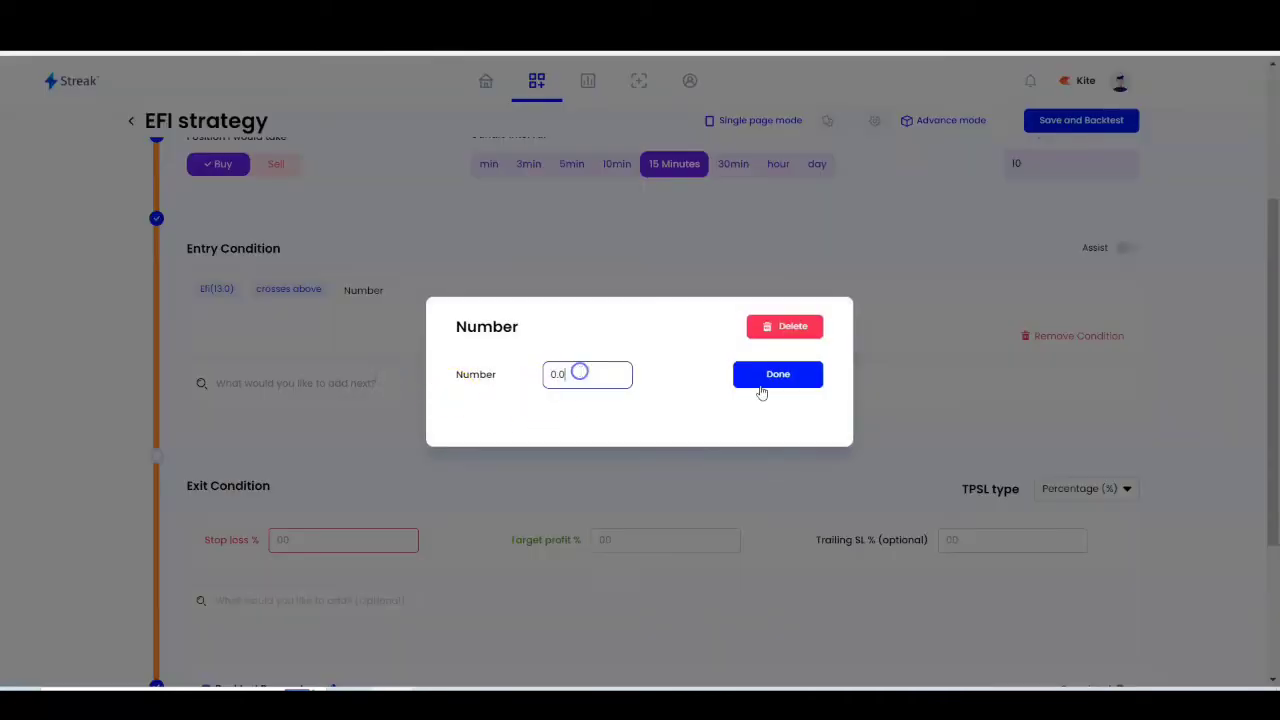
click(812, 382)
Step: Append "and" followed by the Close price with offset 0 to the entry condition
click(415, 296)
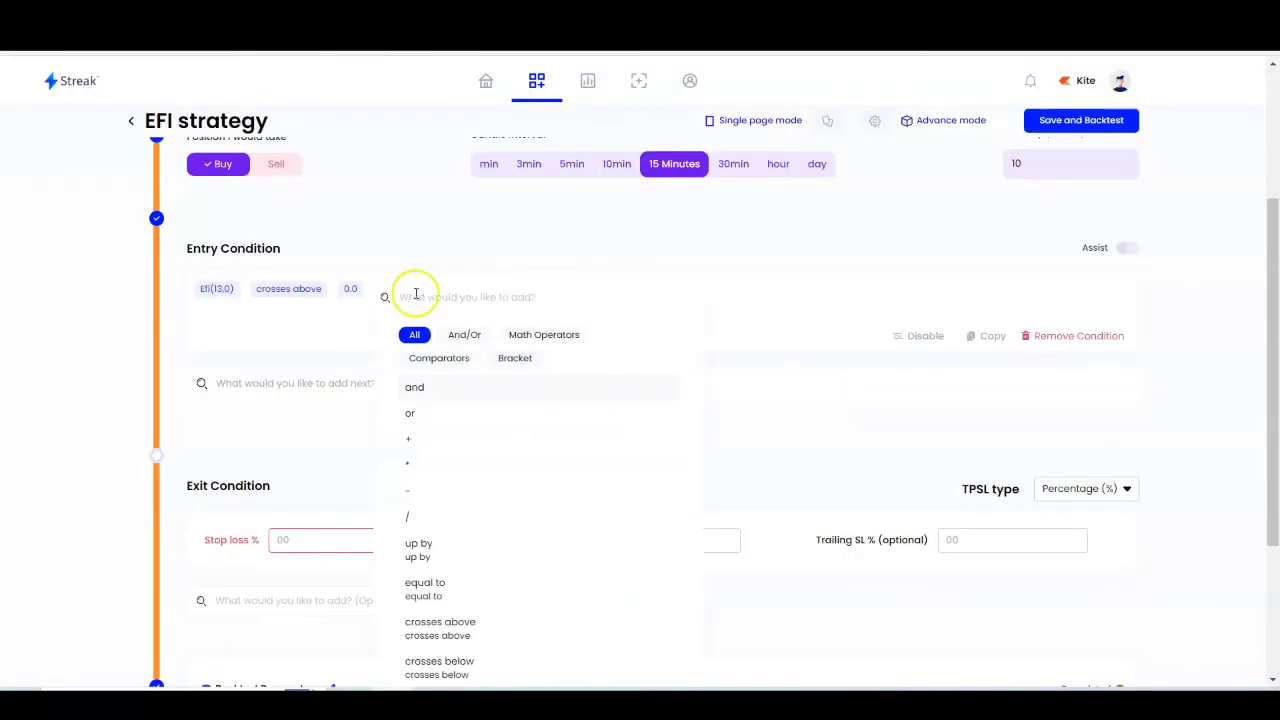
click(415, 386)
click(436, 292)
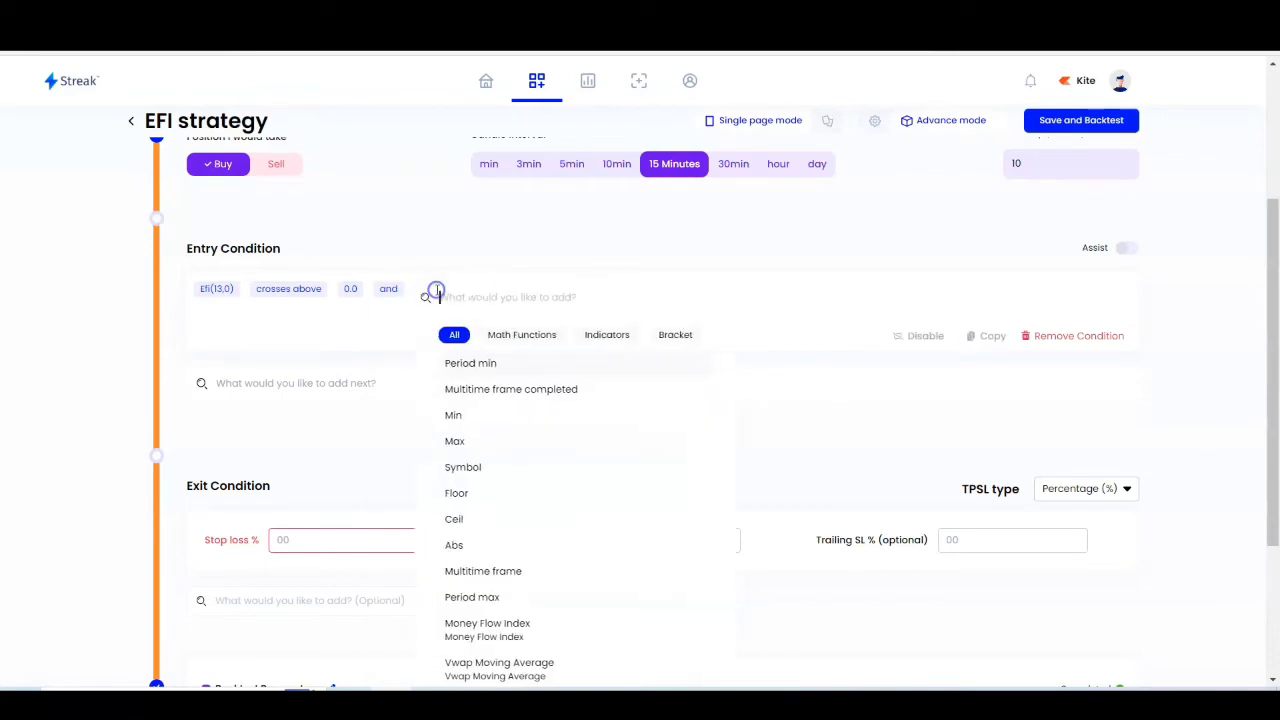
text(close)
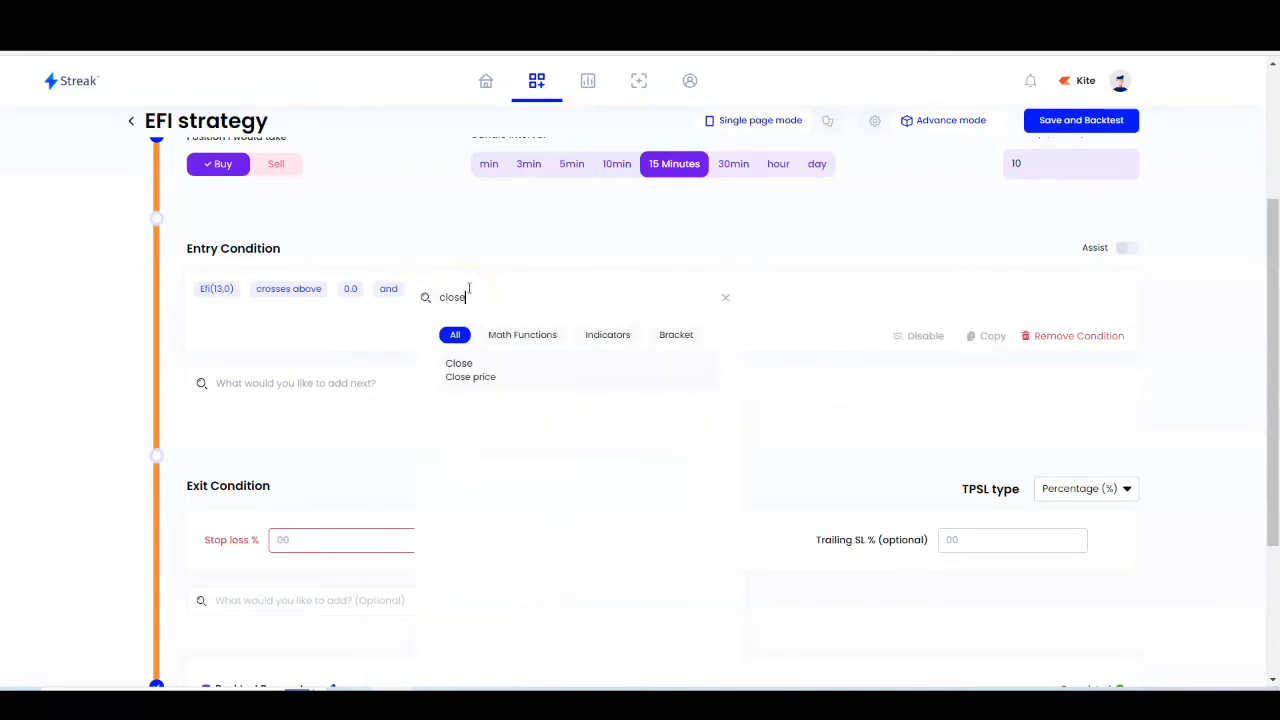
click(474, 371)
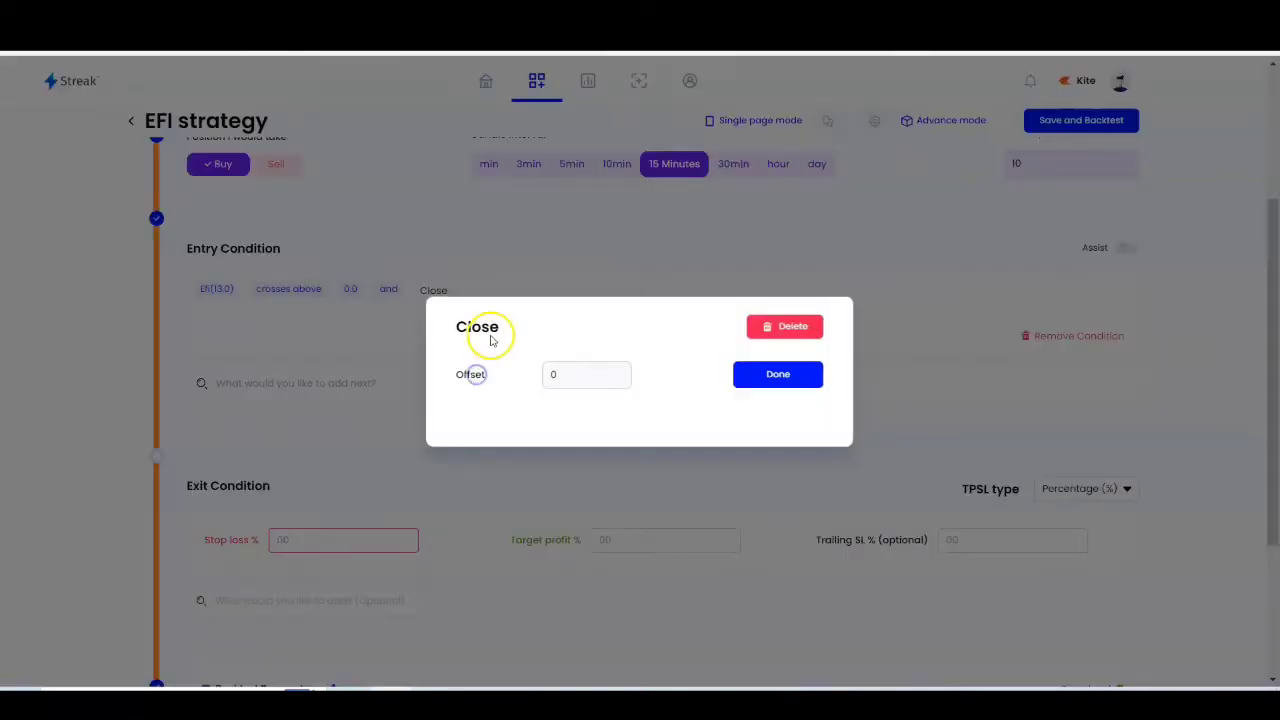
click(779, 376)
Step: Complete the entry condition so that Close crosses above the EMA of close with period 22 and offset 0
click(506, 290)
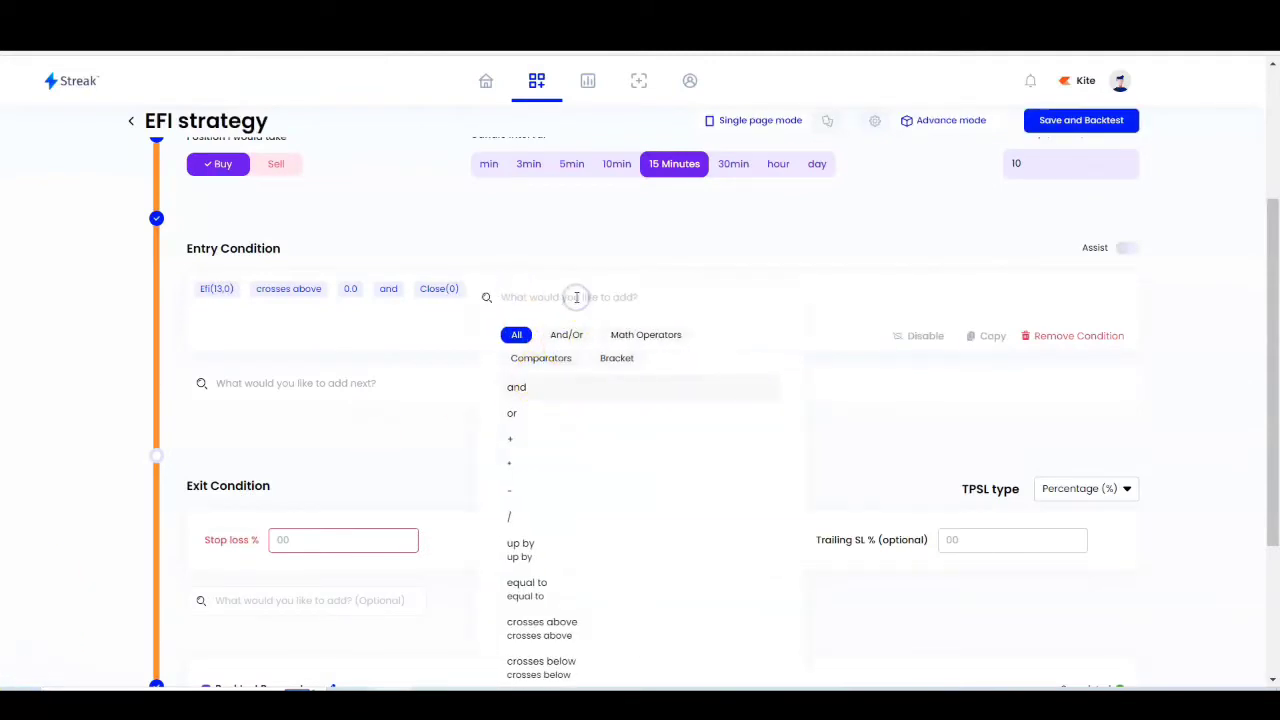
text(cro)
click(580, 398)
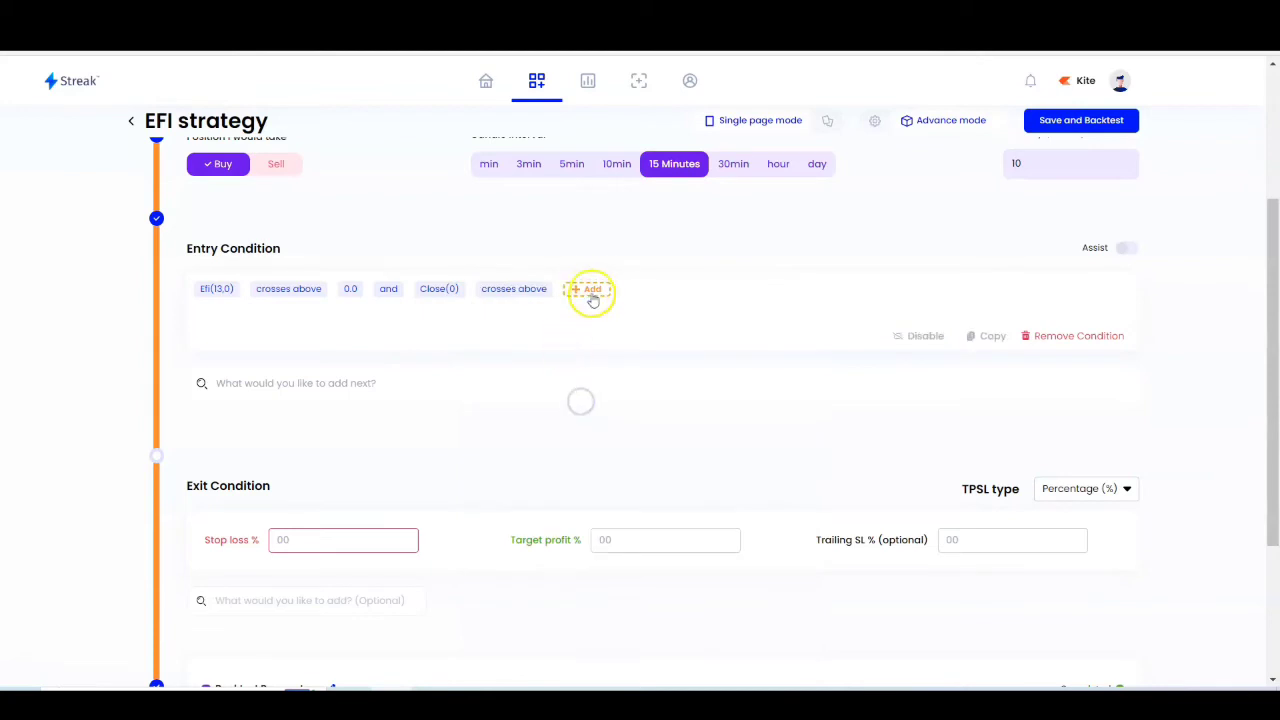
click(592, 292)
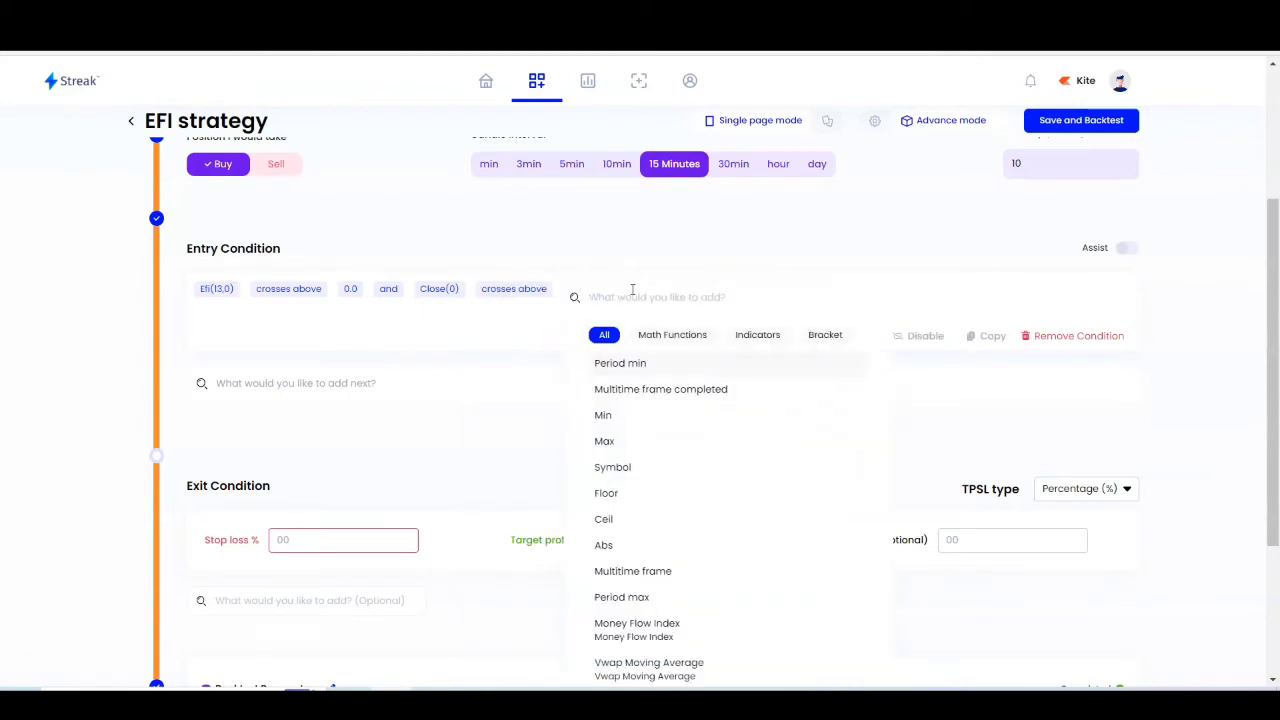
text(expo)
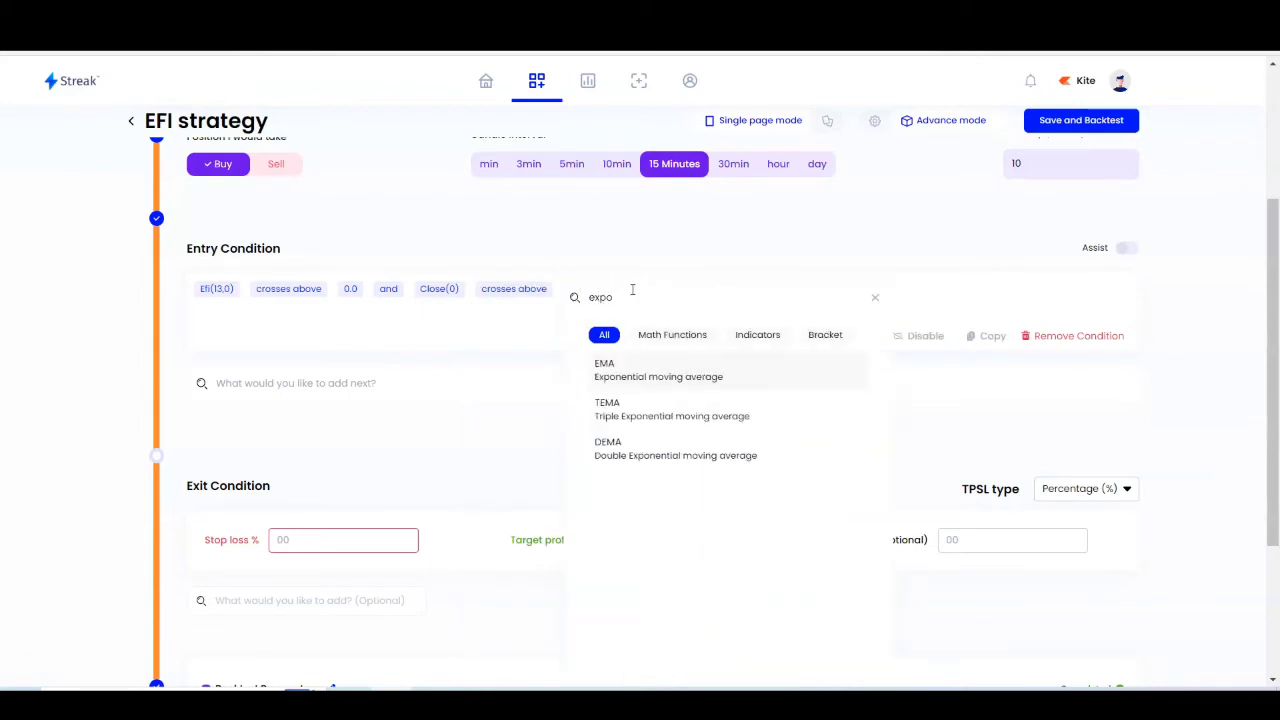
click(651, 385)
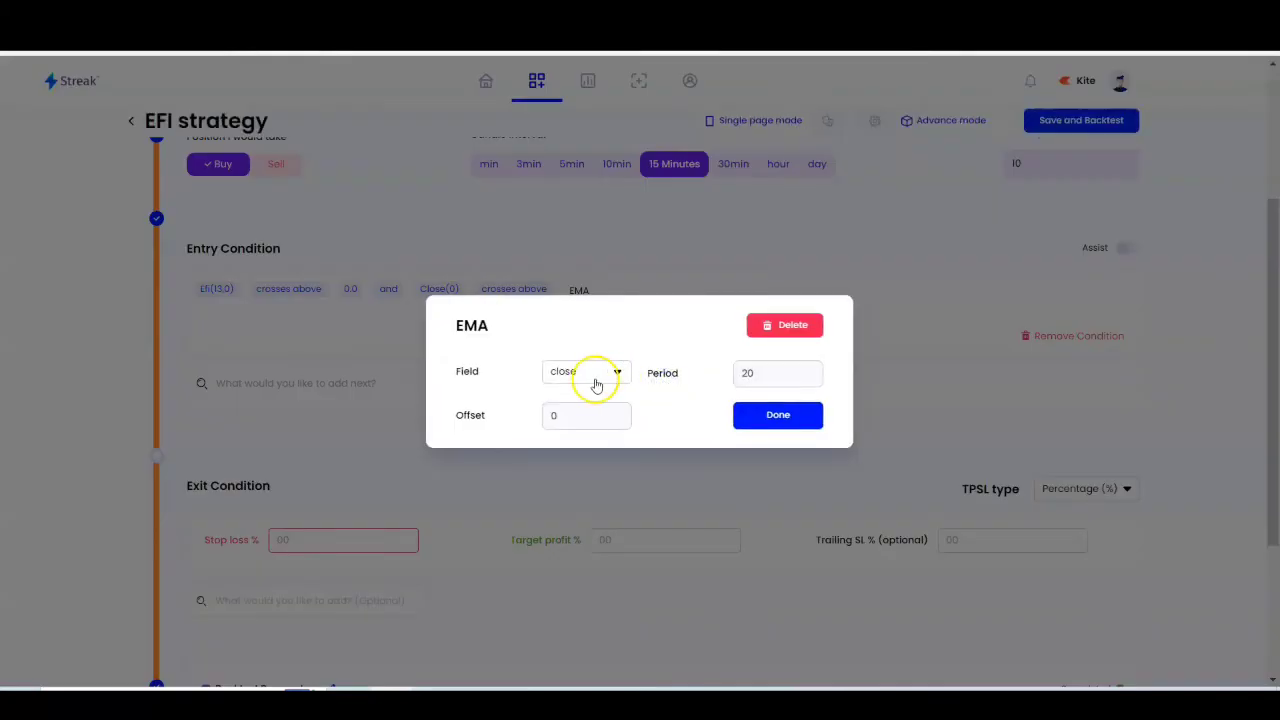
click(770, 368)
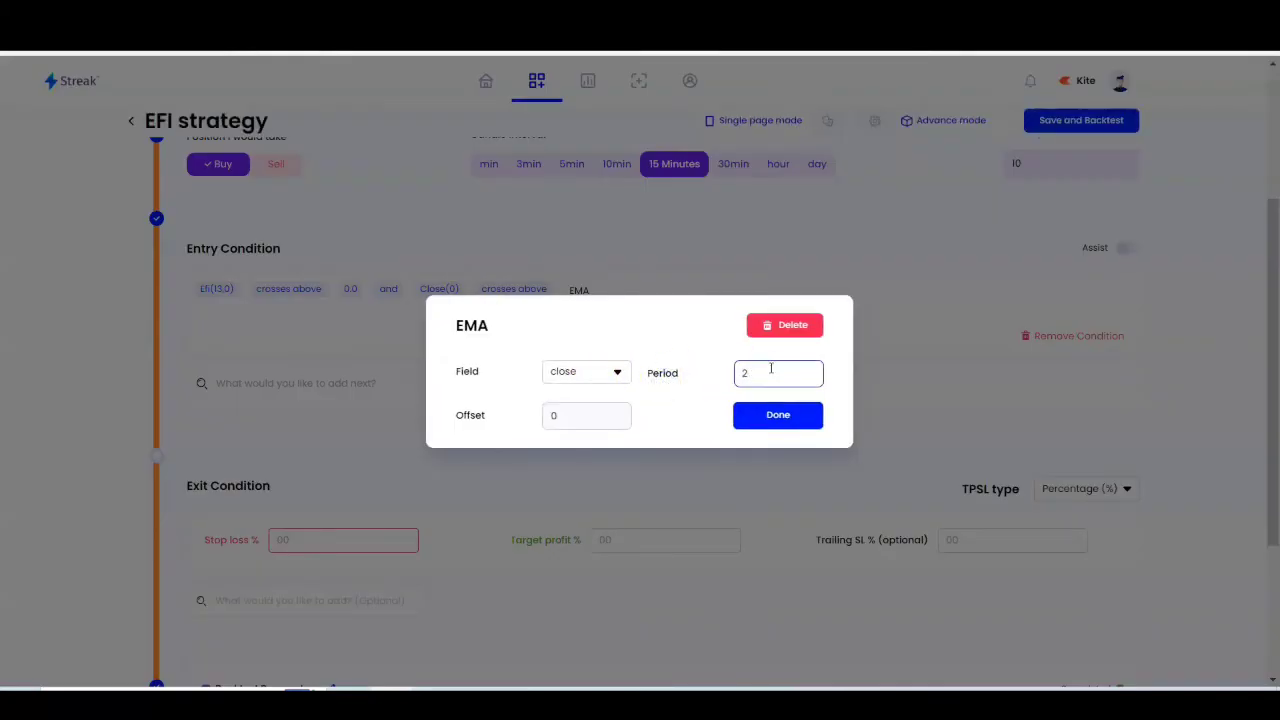
click(777, 418)
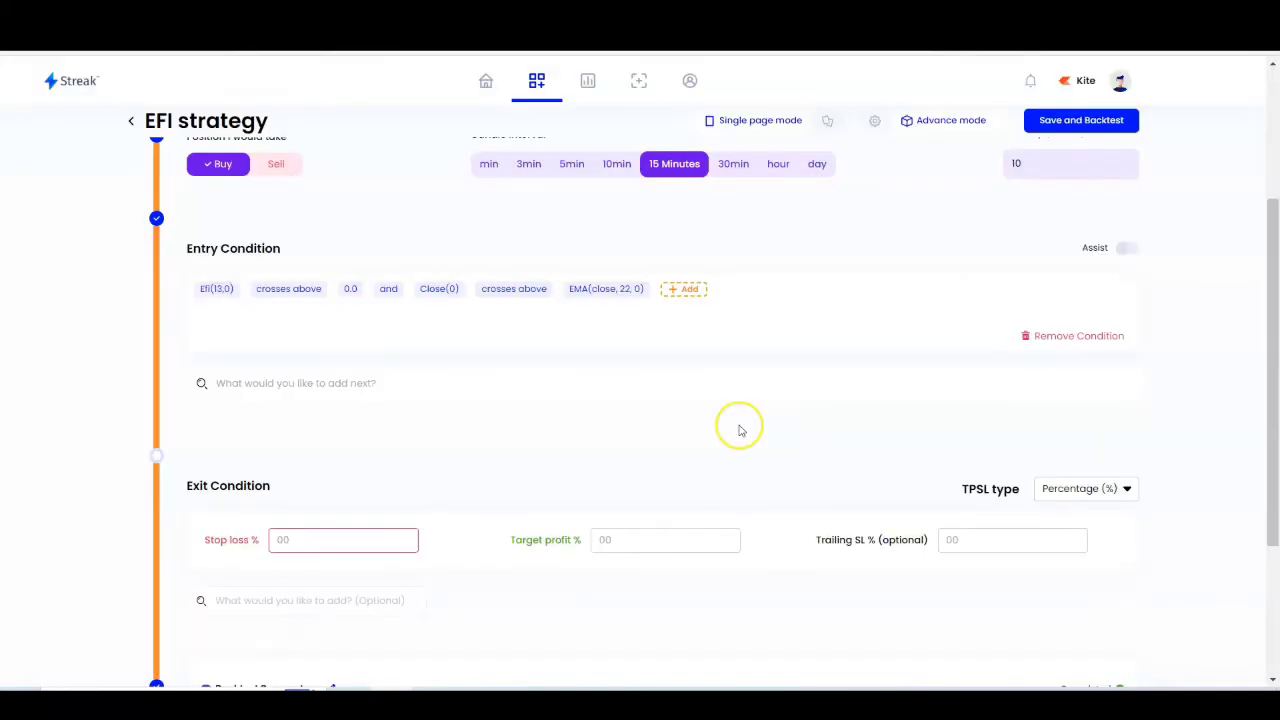
Step: Set the exit condition to a 3% stop loss and a 7% target profit
scroll(745, 445, down, 1)
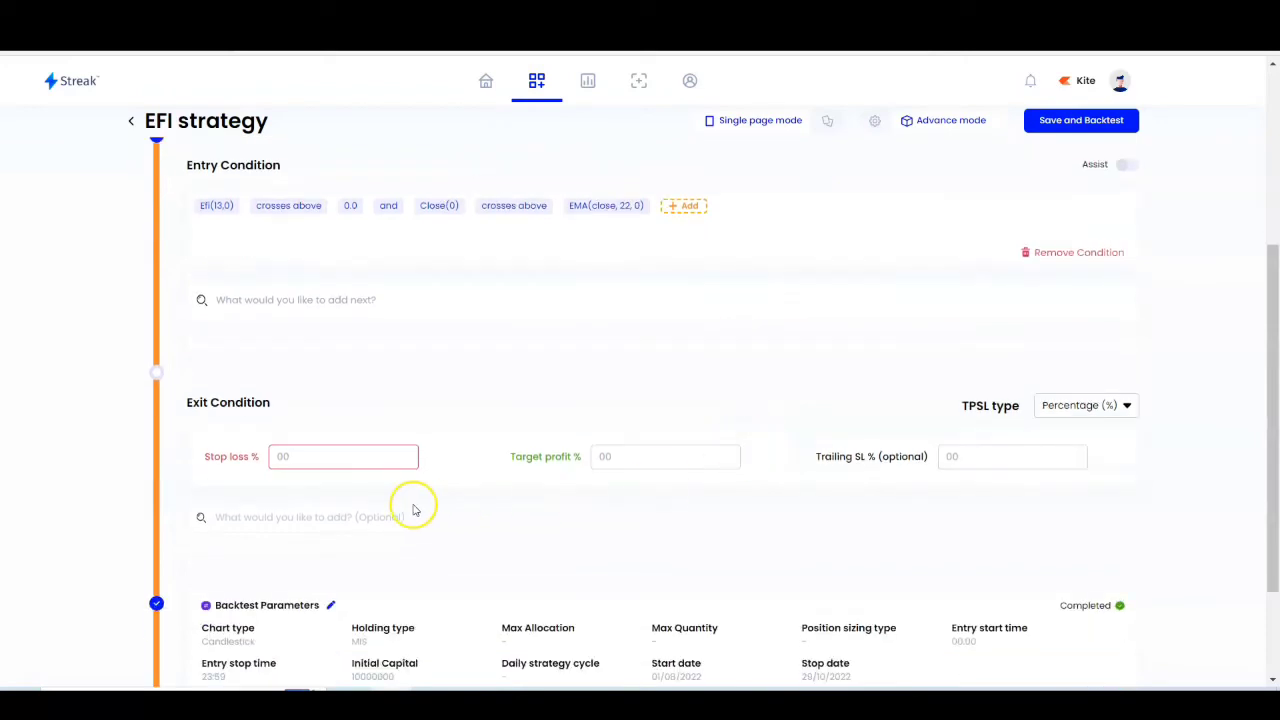
click(337, 463)
text(3)
click(655, 464)
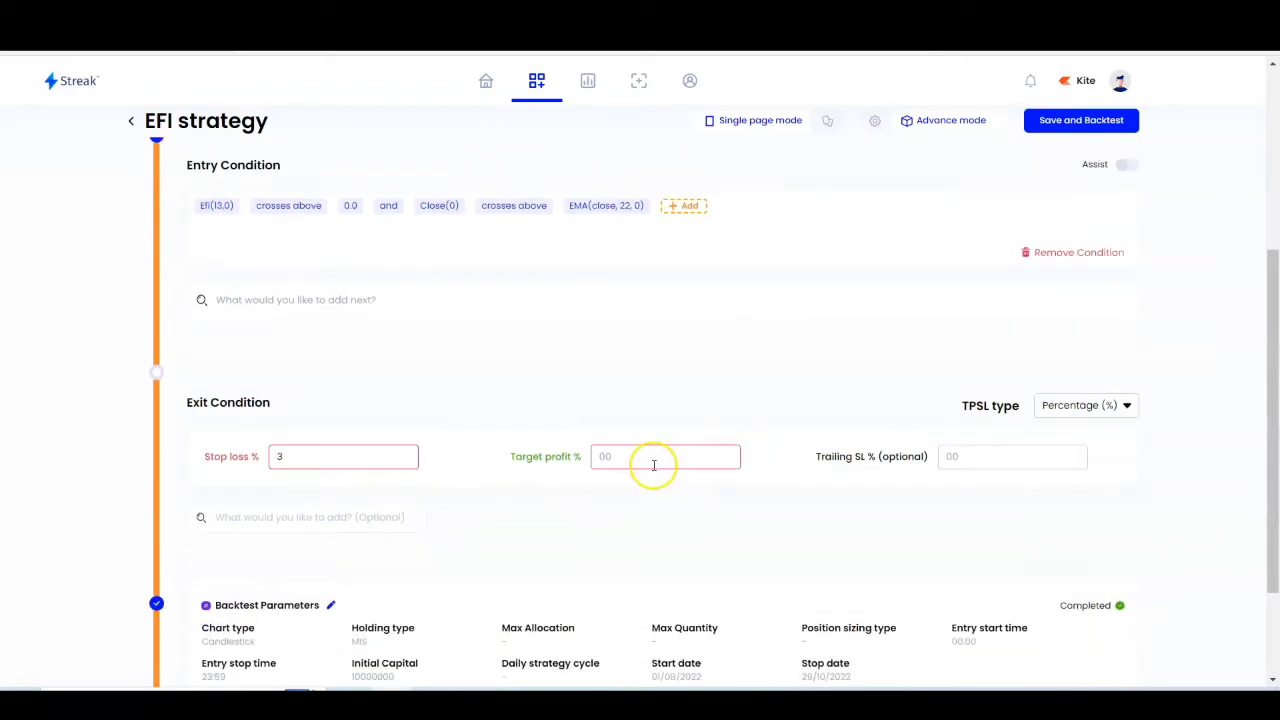
text(7)
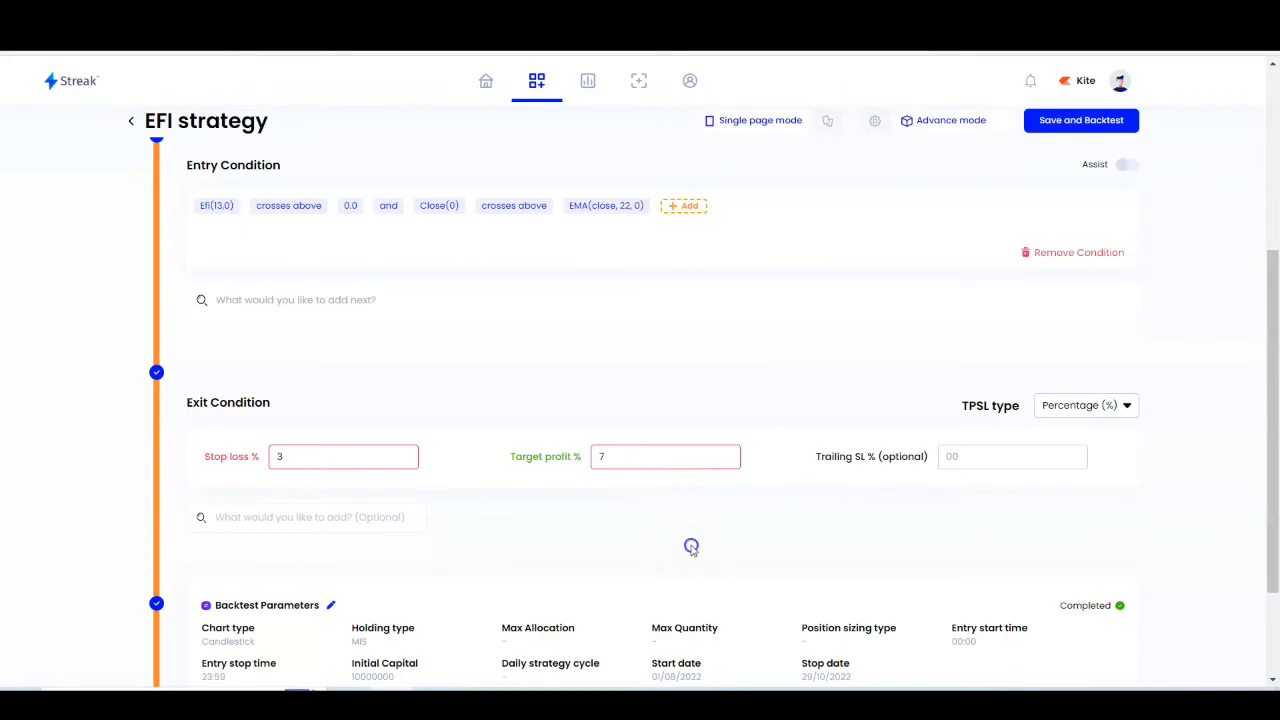
Step: In the backtest parameters, choose the CNC/NRML holding type and Capital based position sizing
scroll(691, 543, down, 2)
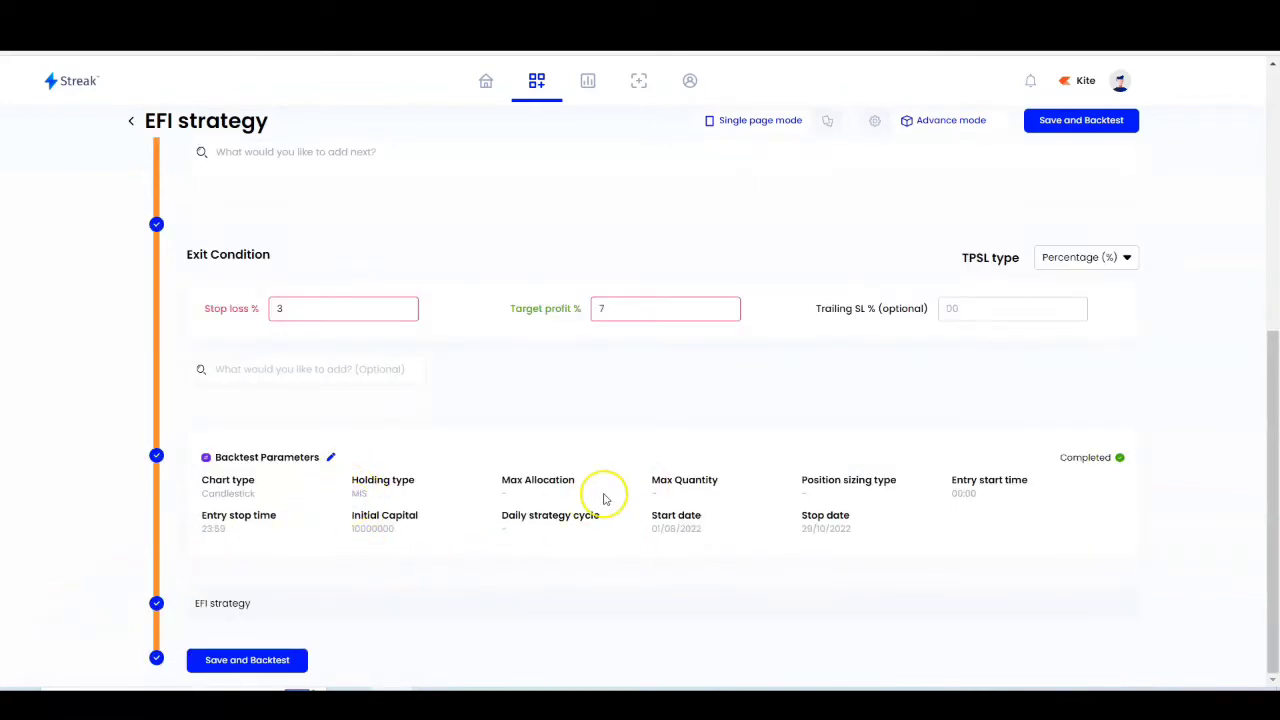
click(331, 459)
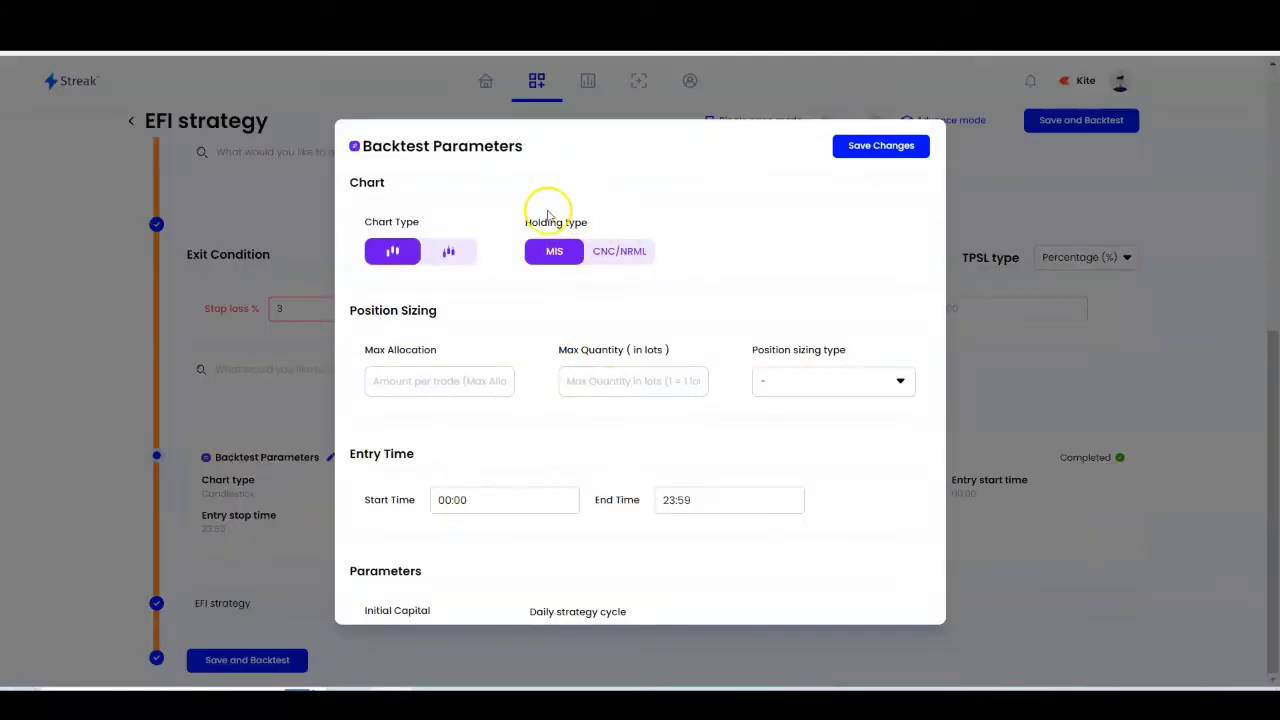
click(626, 253)
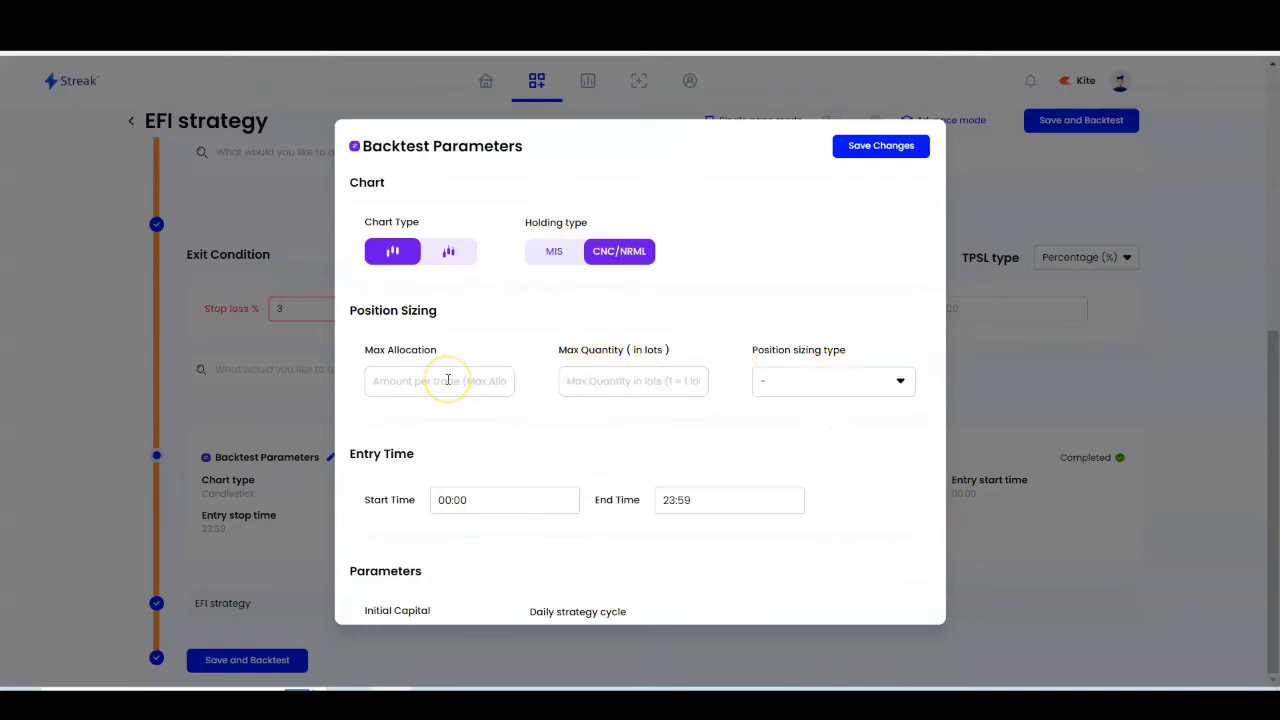
click(797, 380)
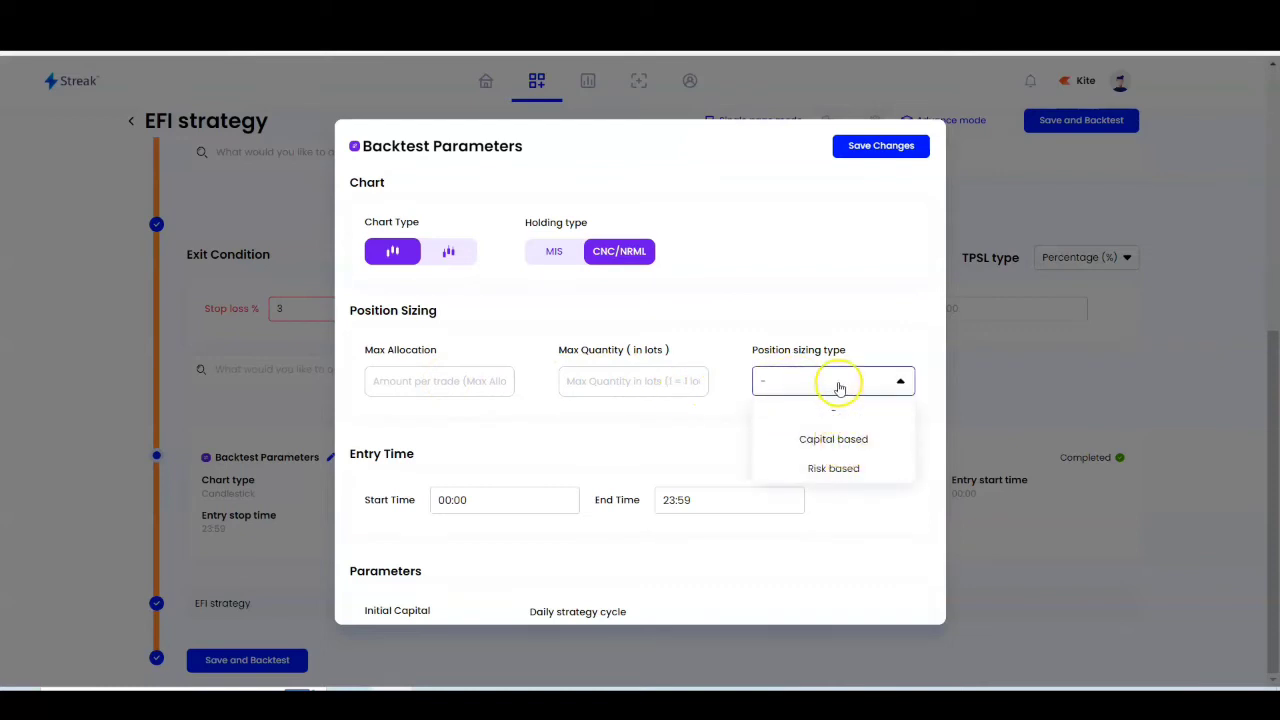
click(859, 441)
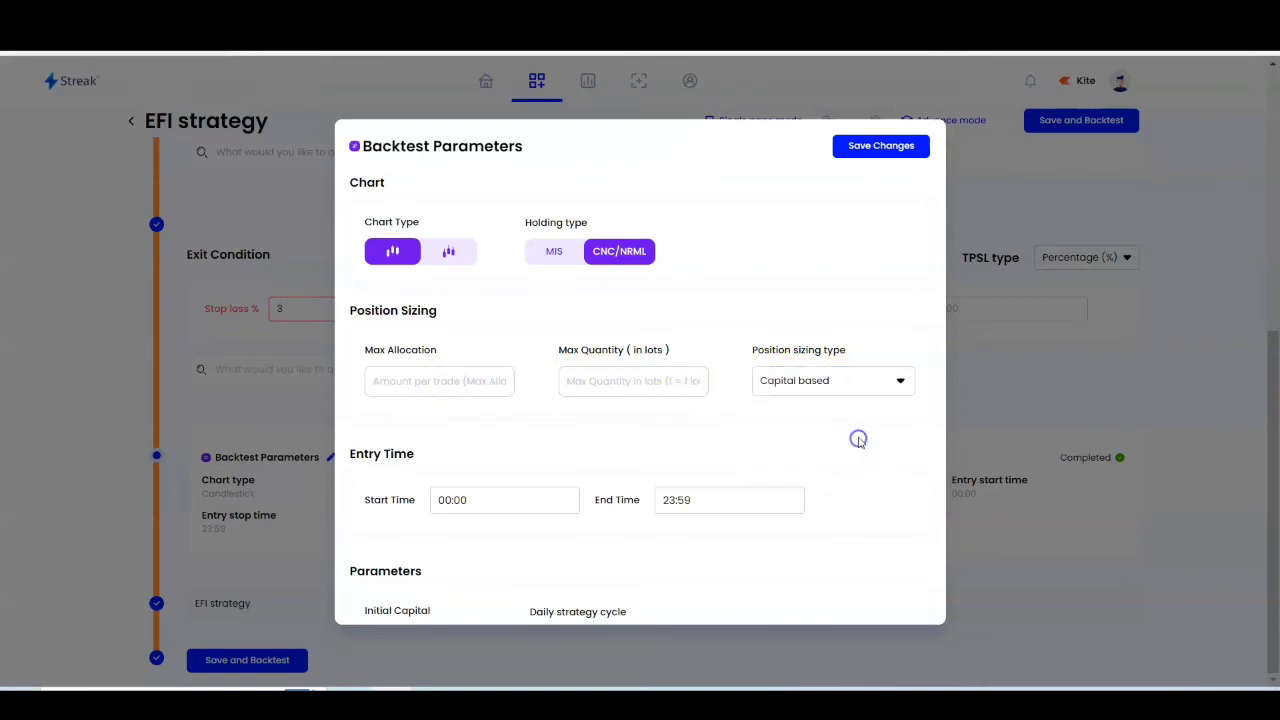
Step: Set the maximum allocation per trade to 1000000 and save the backtest parameters
click(485, 379)
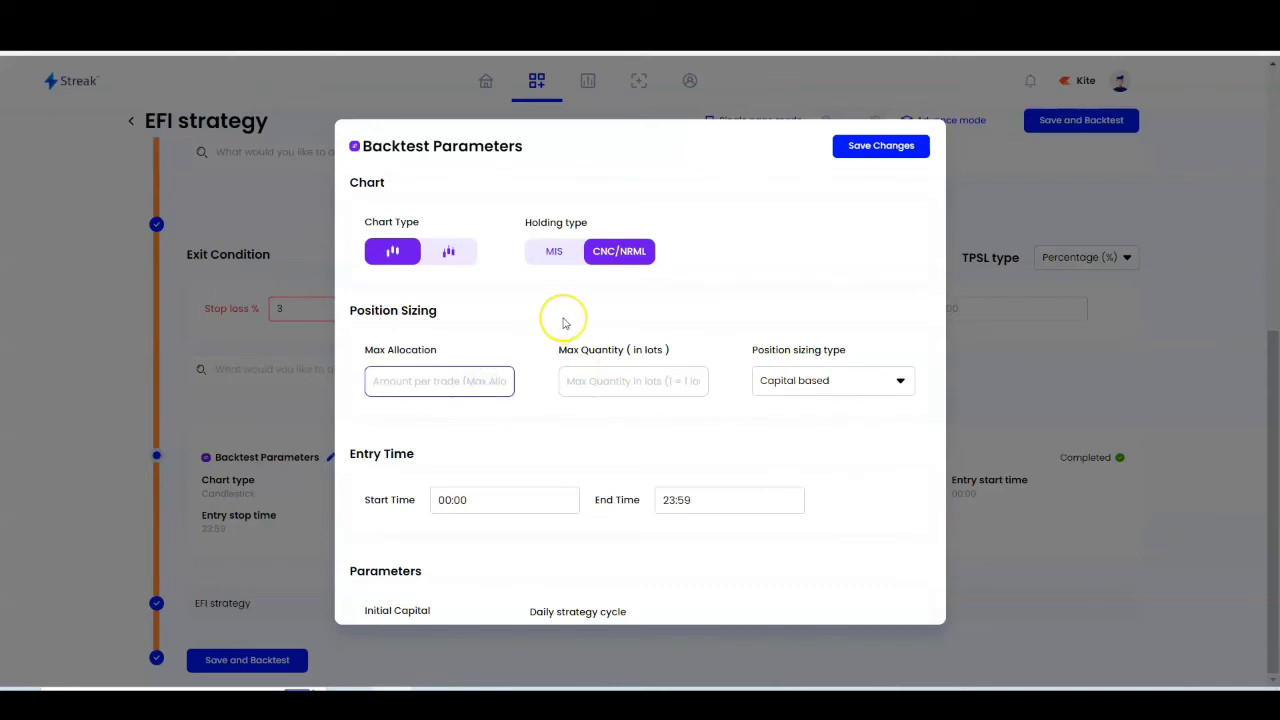
text(1000000)
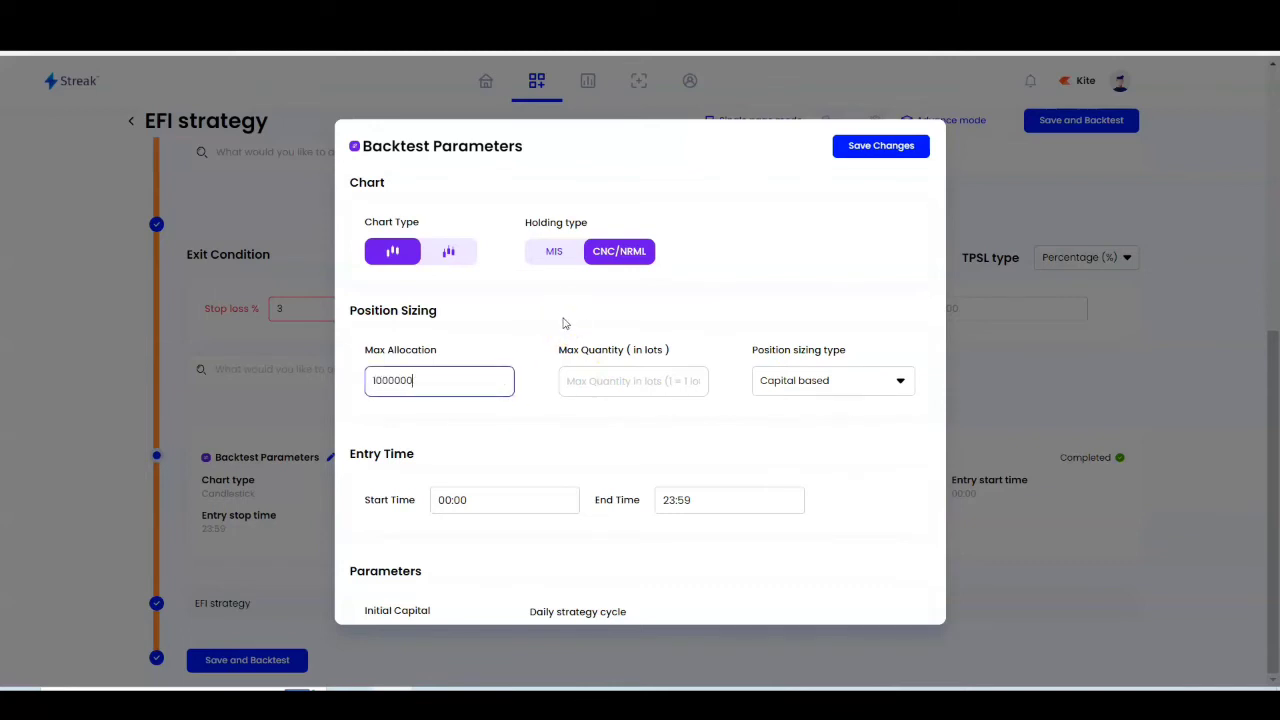
click(608, 443)
scroll(597, 508, down, 2)
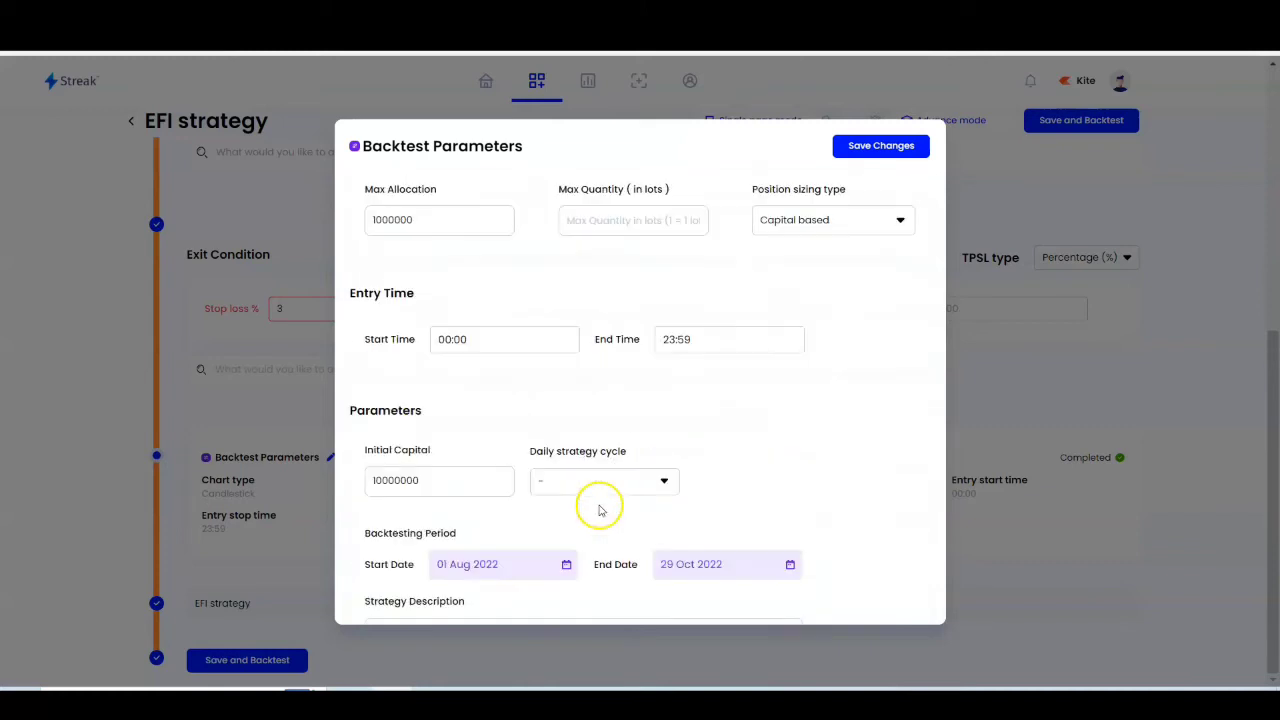
scroll(700, 380, up, 2)
click(889, 145)
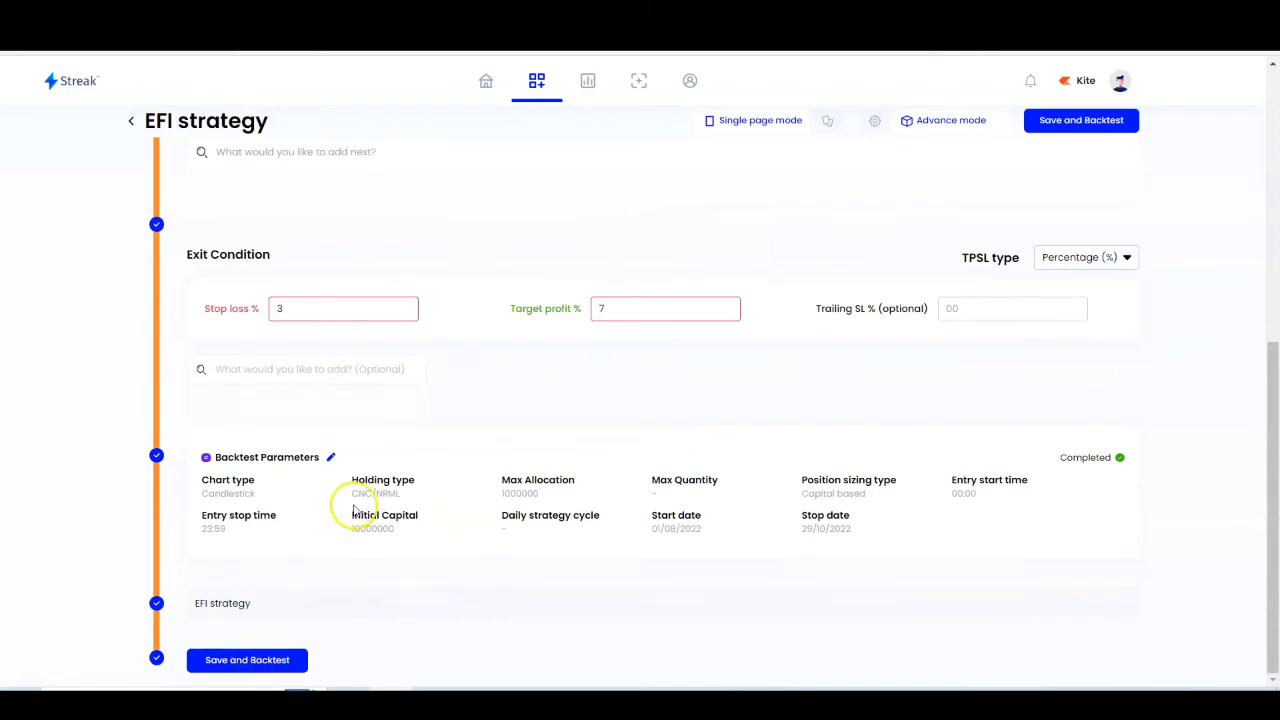
Step: Reopen the backtest parameters, set the maximum allocation to 100000 and save the changes
click(333, 459)
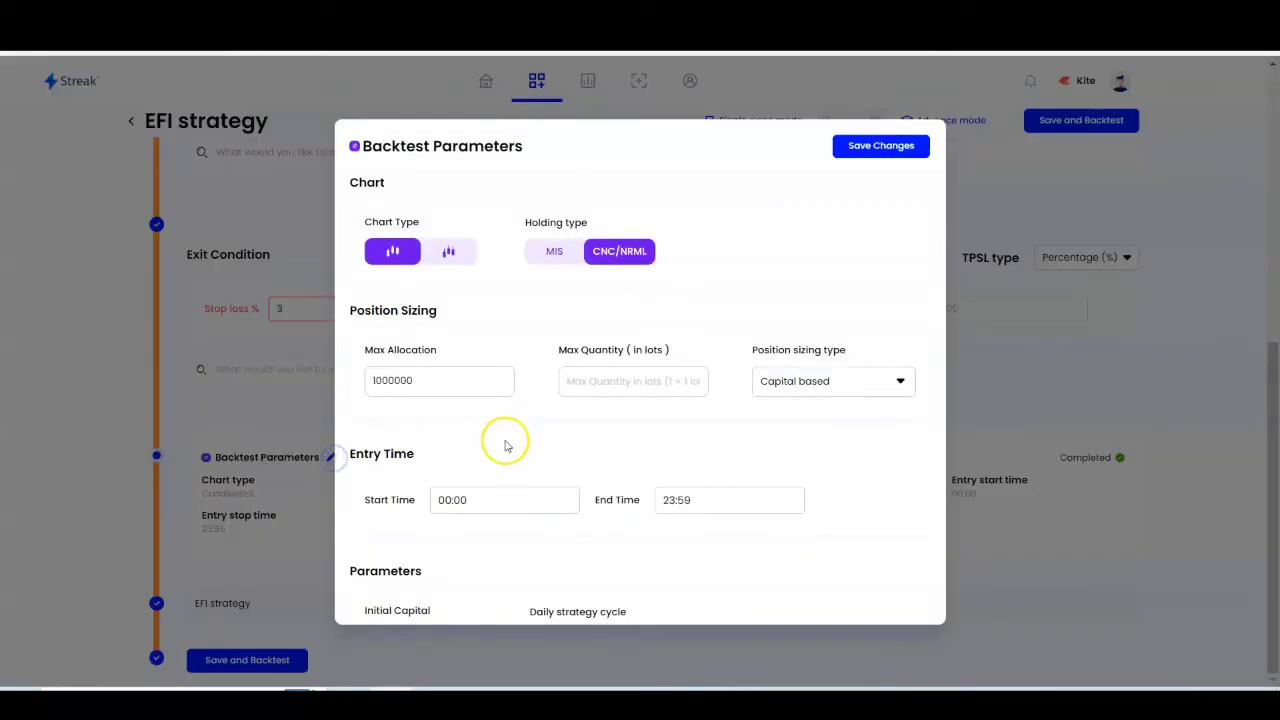
click(440, 377)
key(BackSpace)
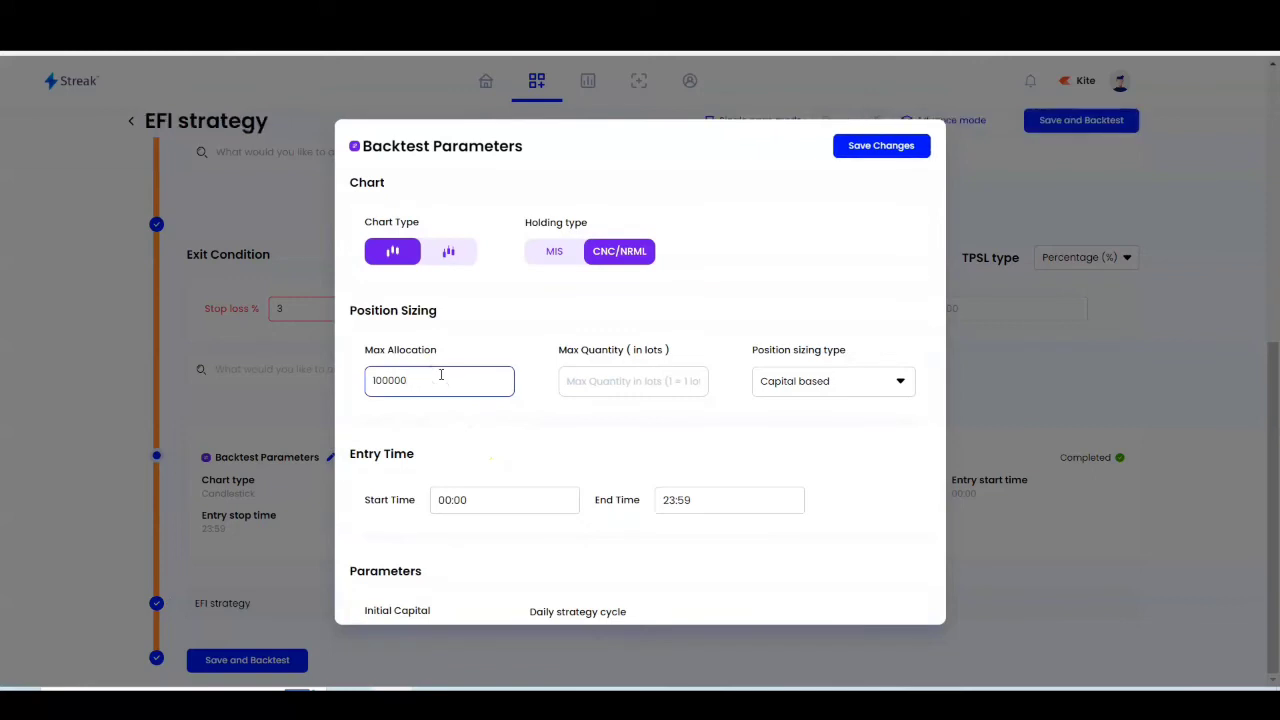
click(897, 148)
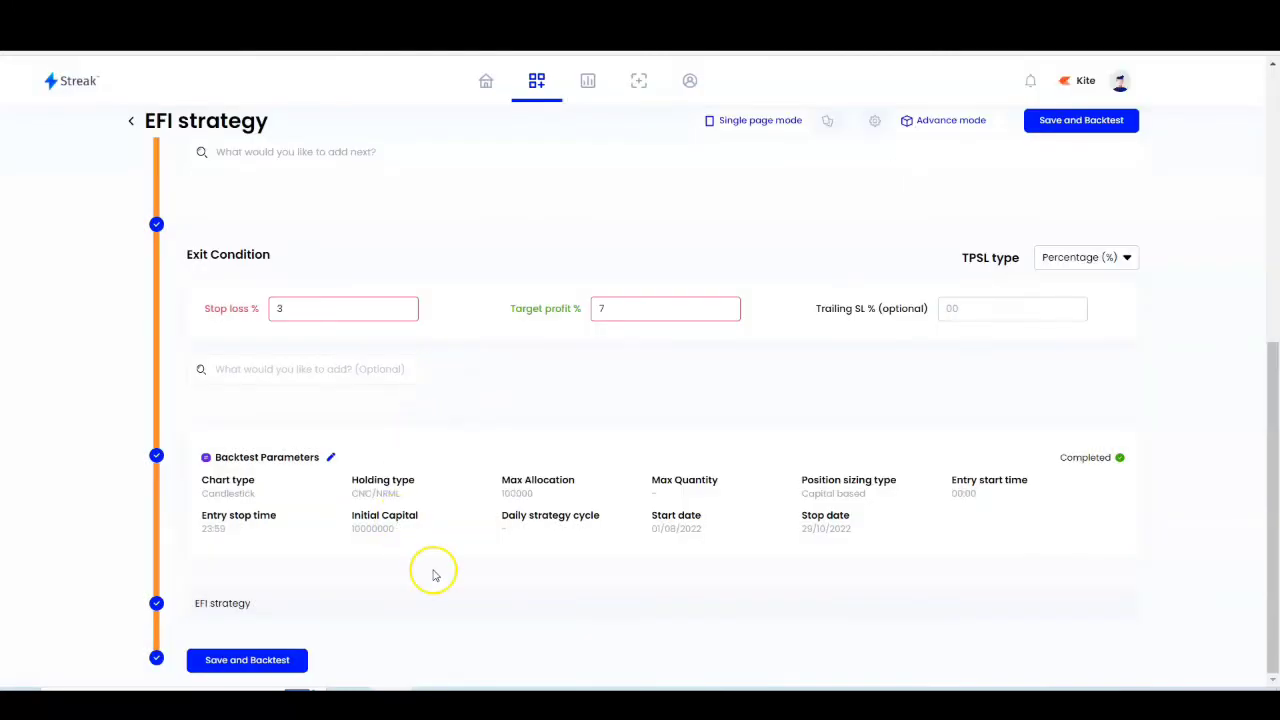
Step: Save and backtest the EFI strategy, and review the profit and win/loss results of each stock
click(240, 660)
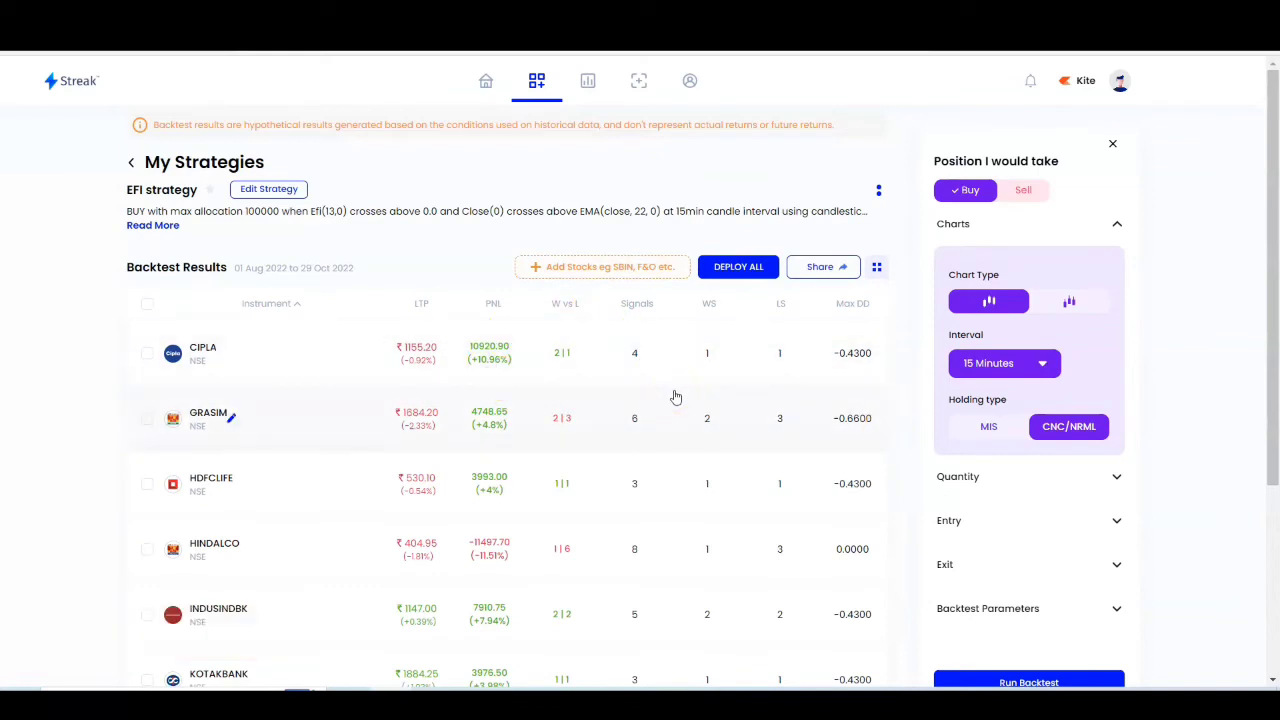
scroll(631, 480, down, 3)
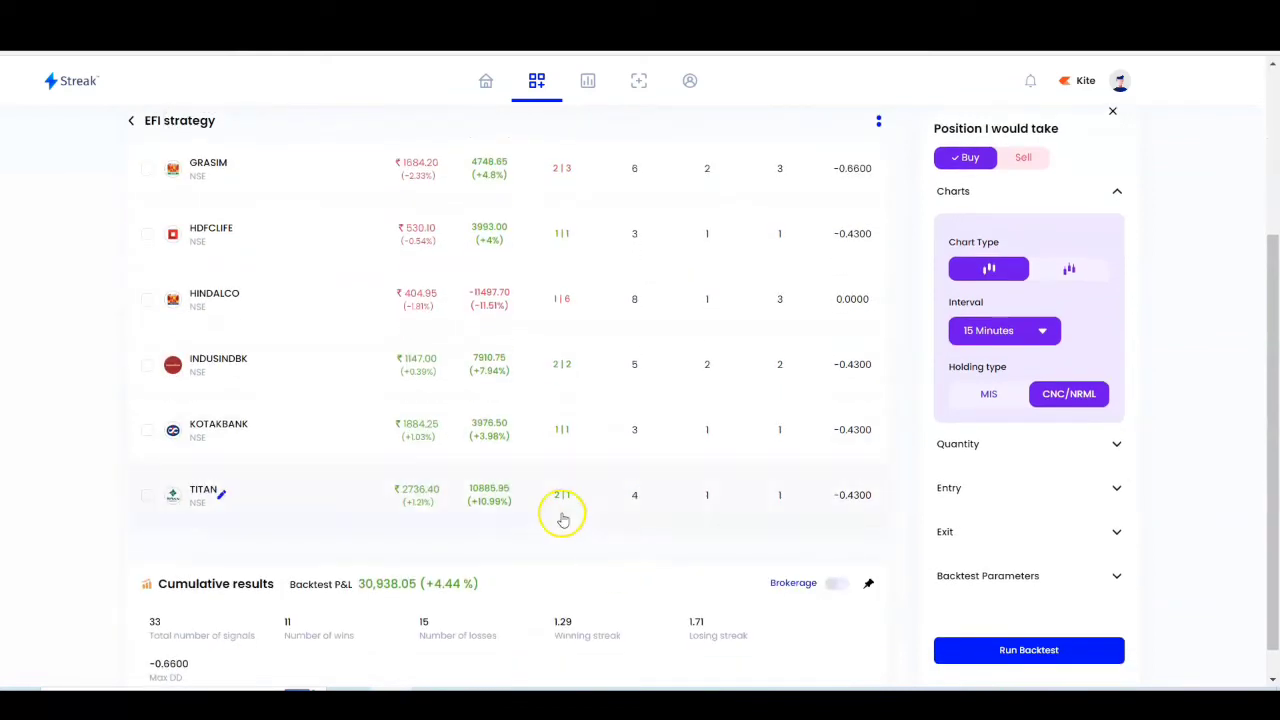
scroll(499, 615, up, 2)
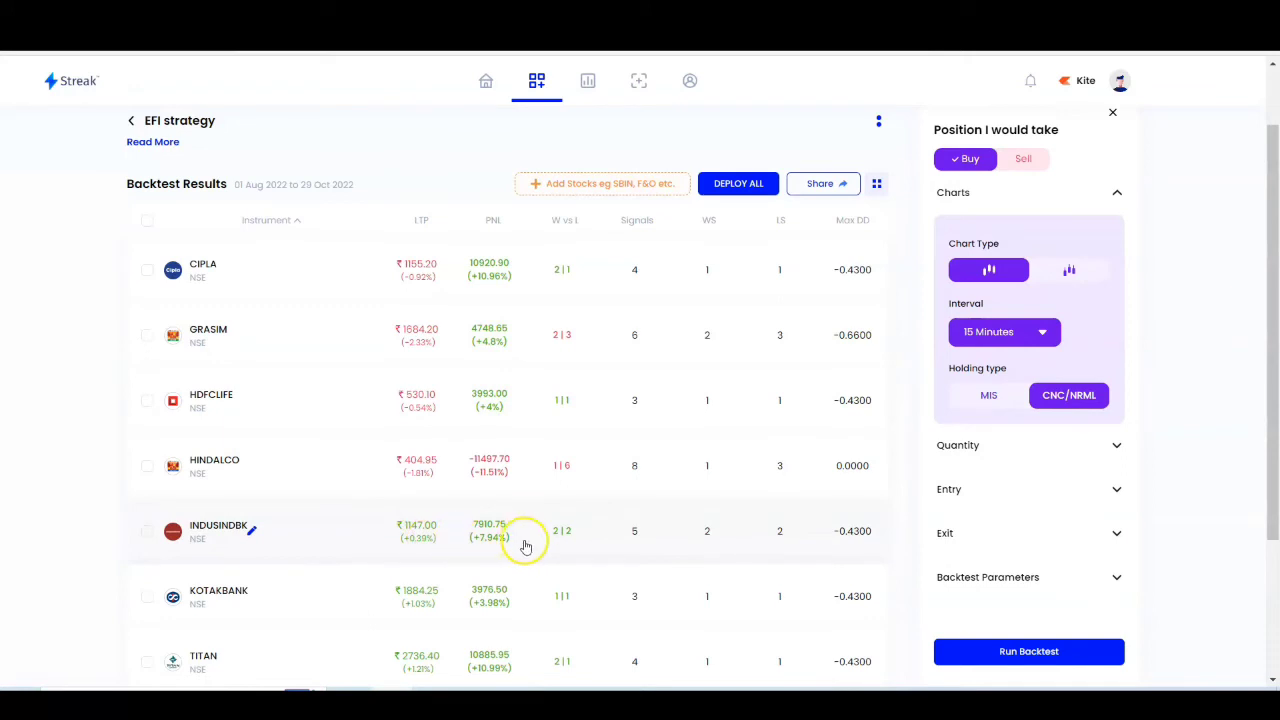
scroll(535, 545, down, 1)
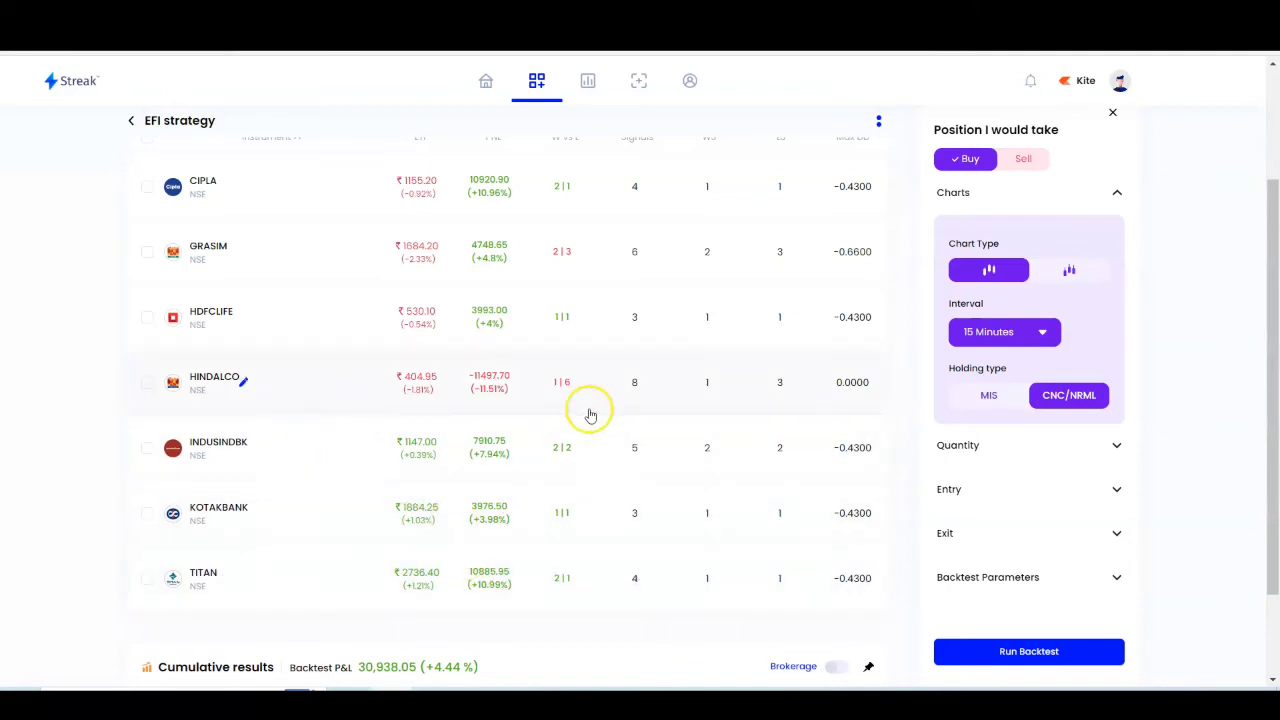
scroll(640, 450, up, 3)
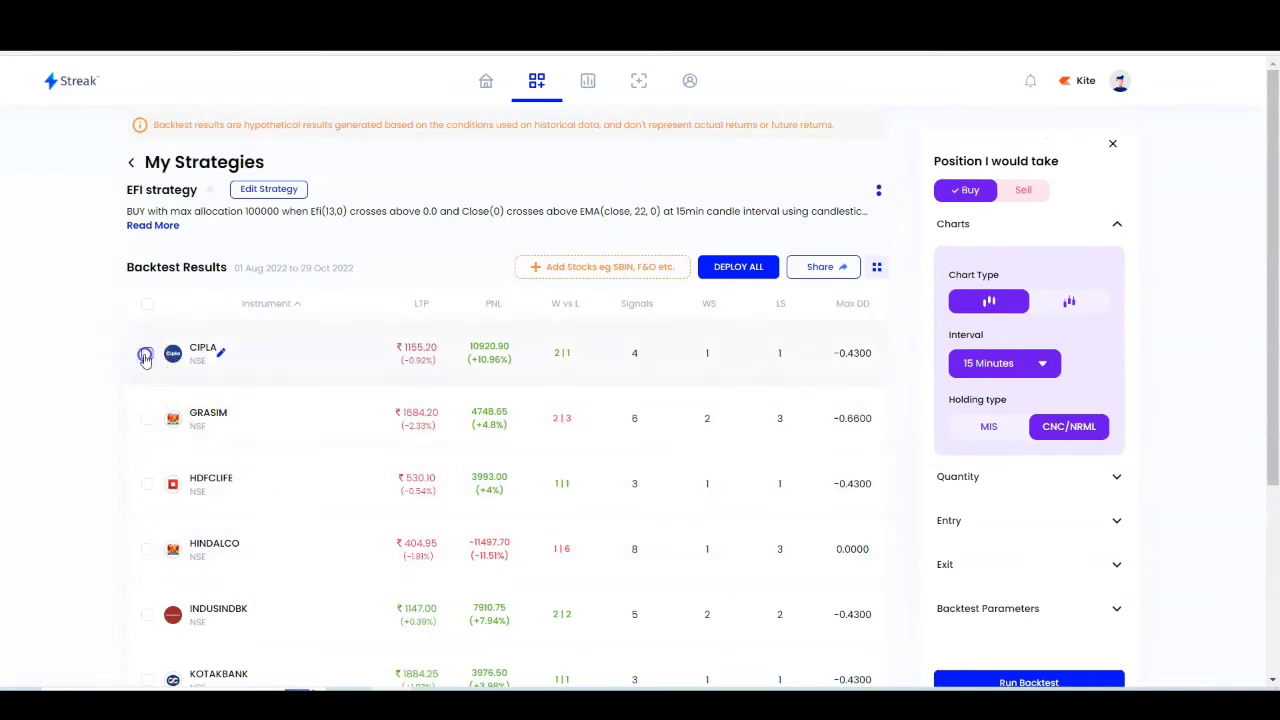
Step: Select CIPLA, INDUSINDBK, TITAN and GRASIM in the backtest results
click(146, 355)
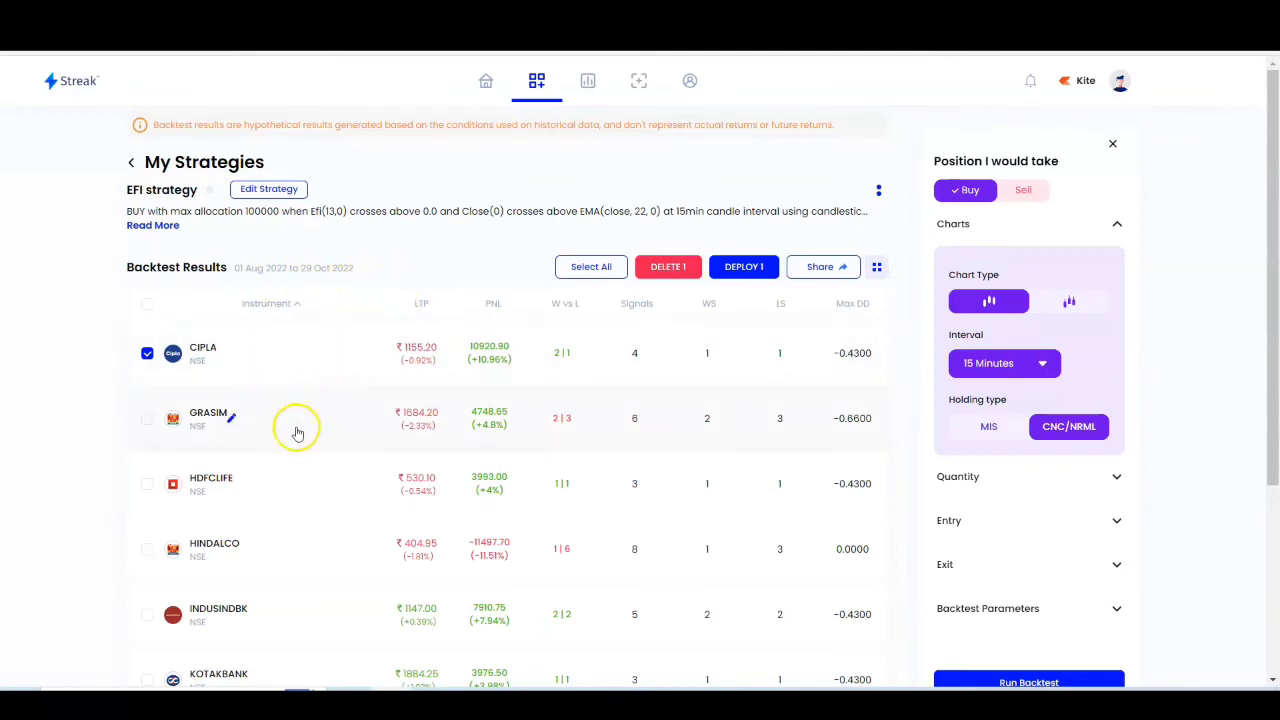
scroll(400, 450, down, 2)
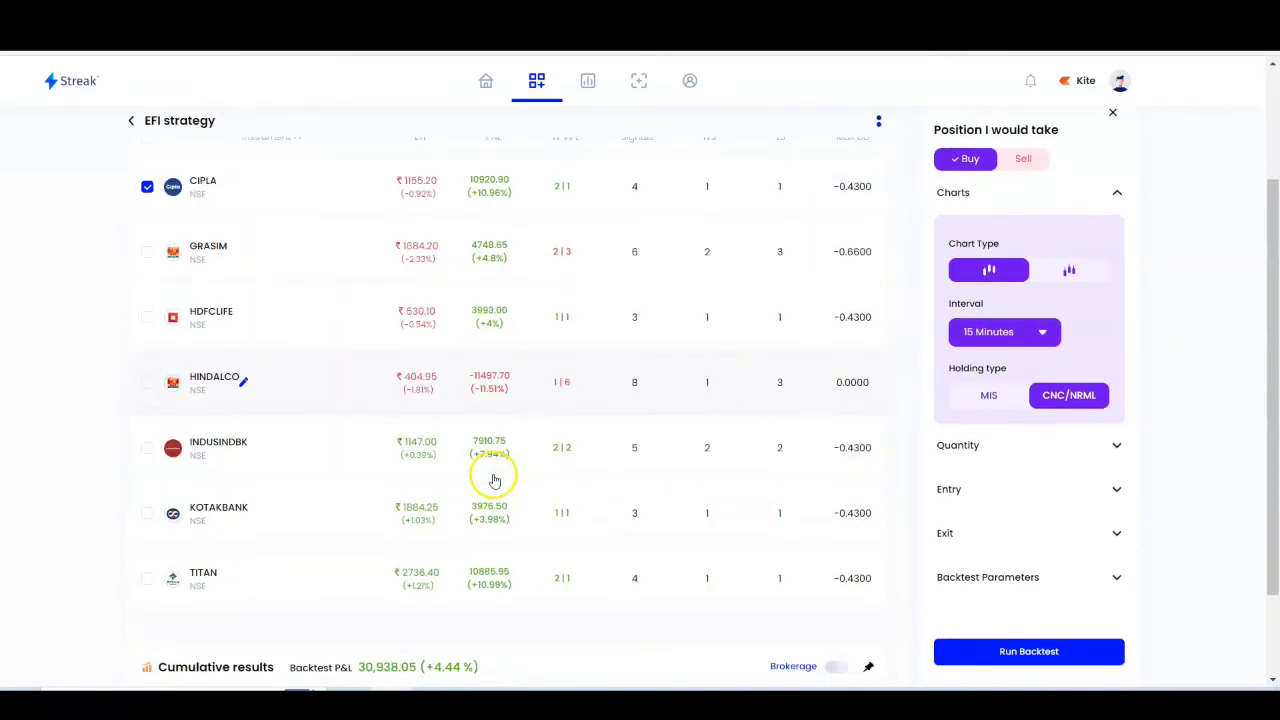
click(148, 450)
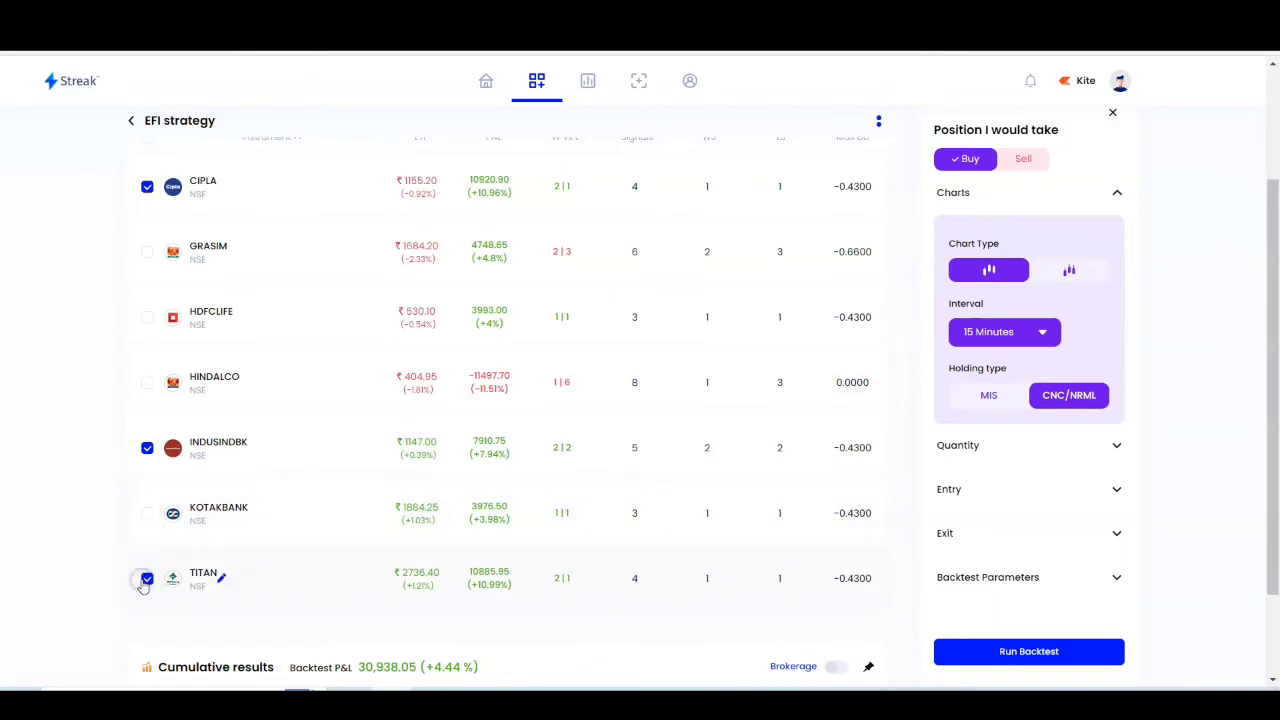
scroll(660, 570, up, 2)
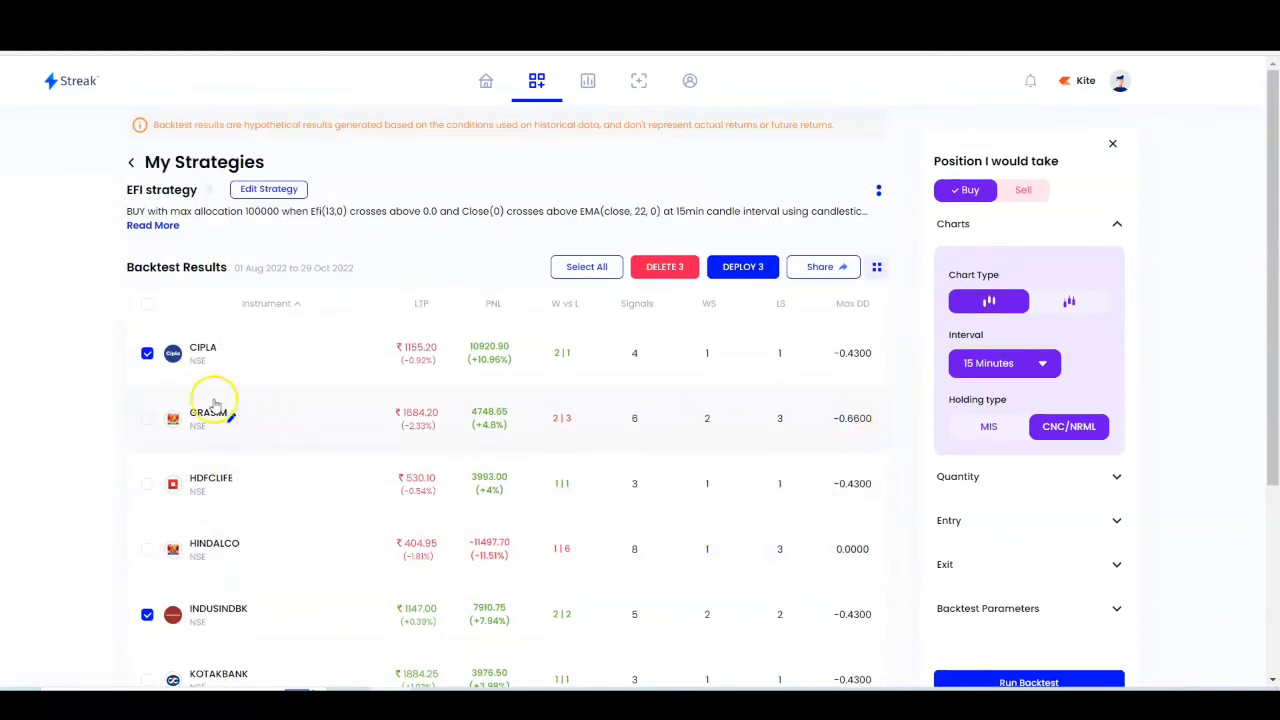
click(147, 418)
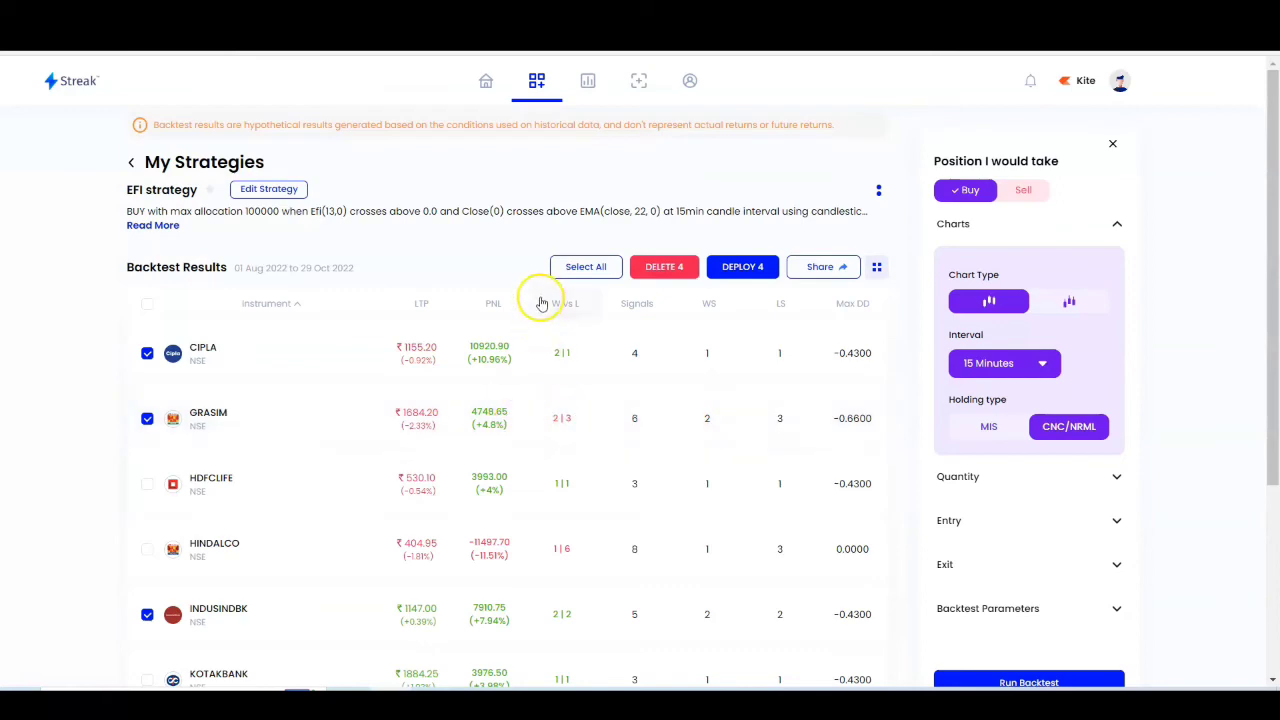
scroll(805, 476, down, 3)
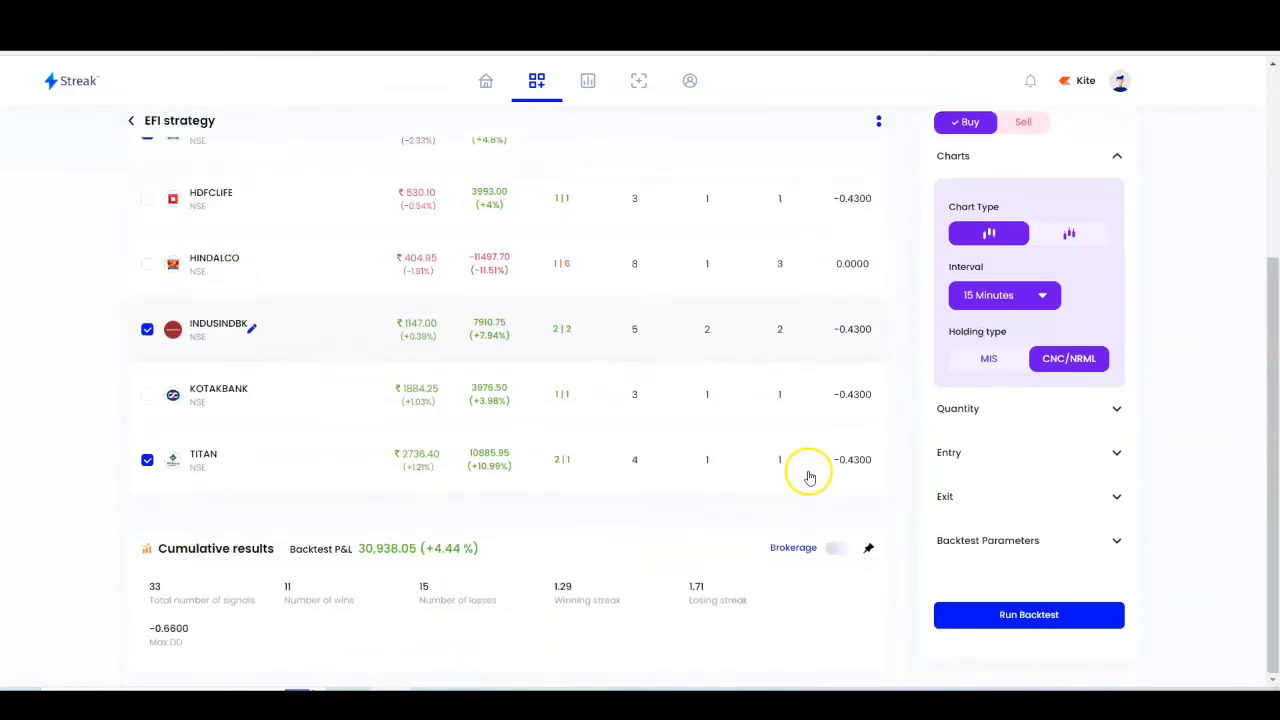
scroll(481, 592, up, 3)
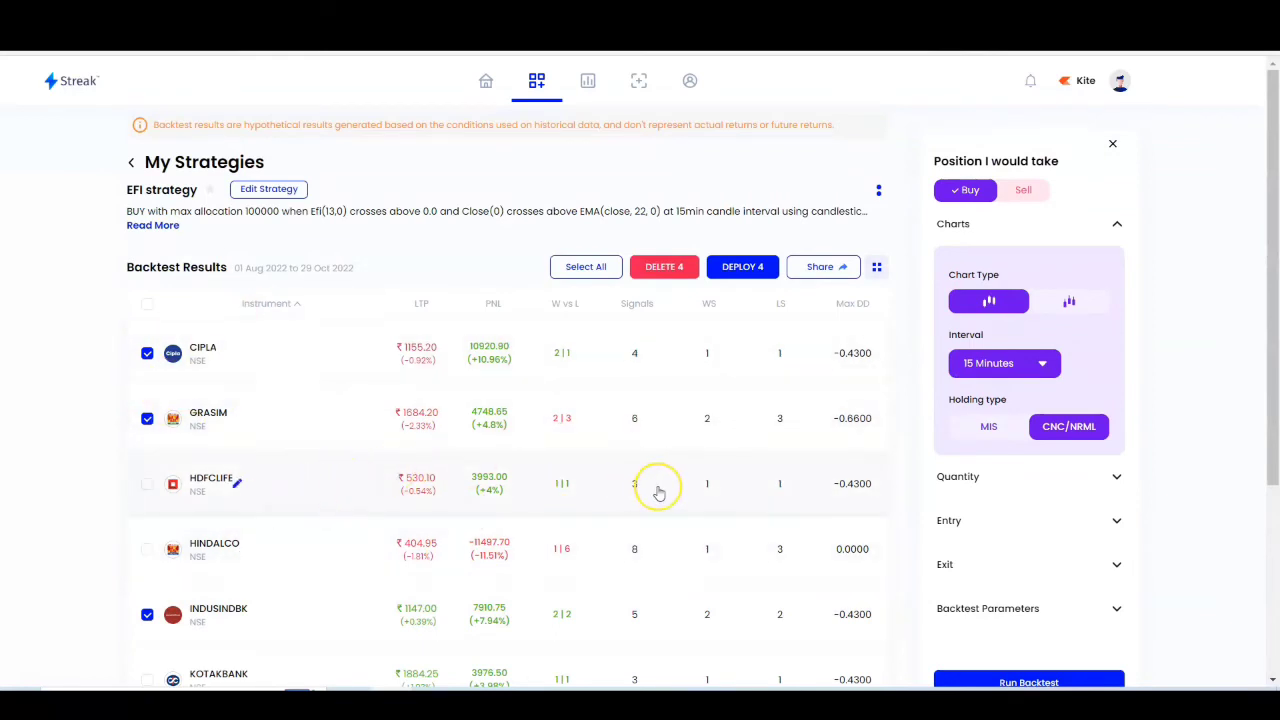
scroll(657, 491, down, 3)
scroll(560, 457, up, 2)
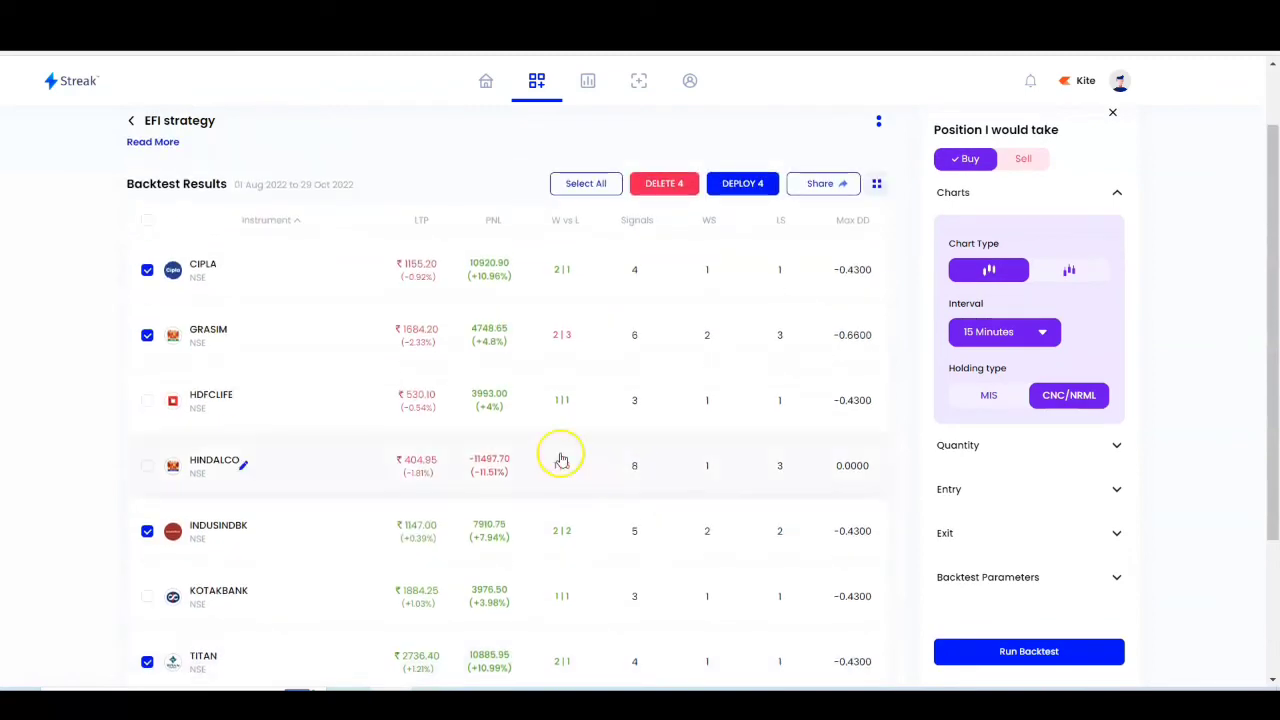
Step: Review the live-trade deployment options for the four selected stocks, accept the trading terms, and close the dialog without deploying
click(746, 183)
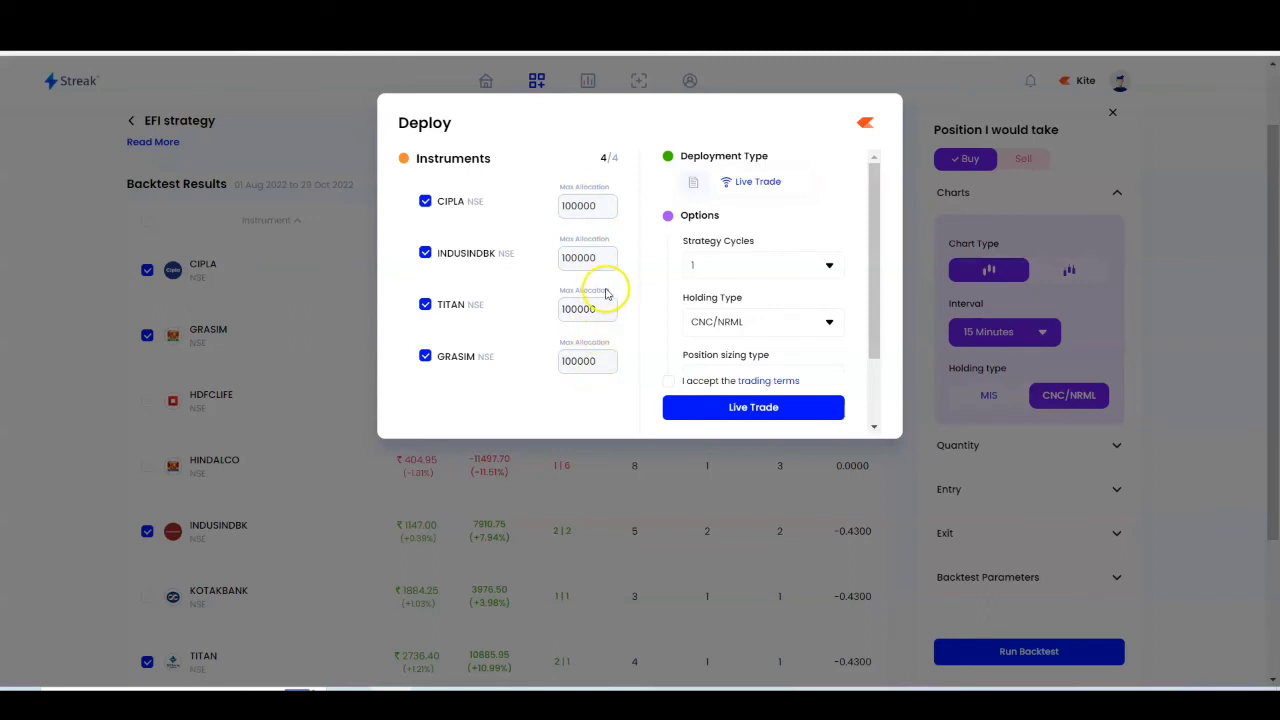
scroll(715, 305, down, 1)
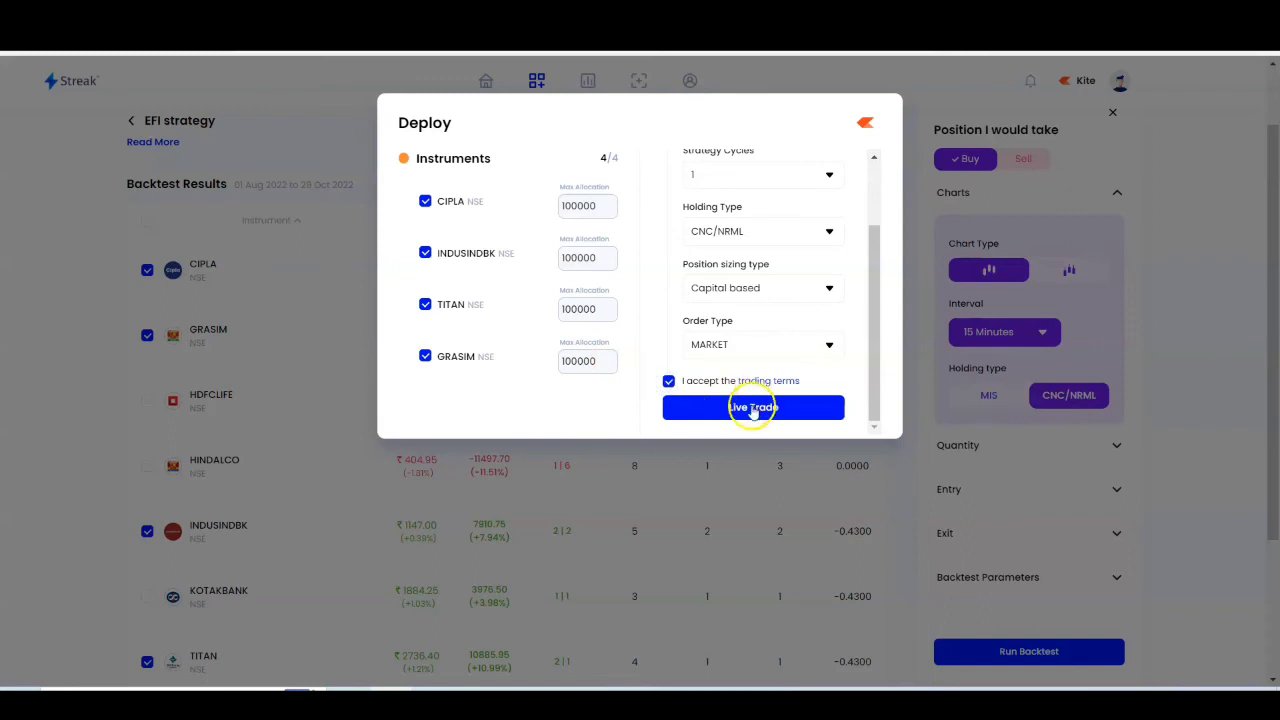
click(1163, 440)
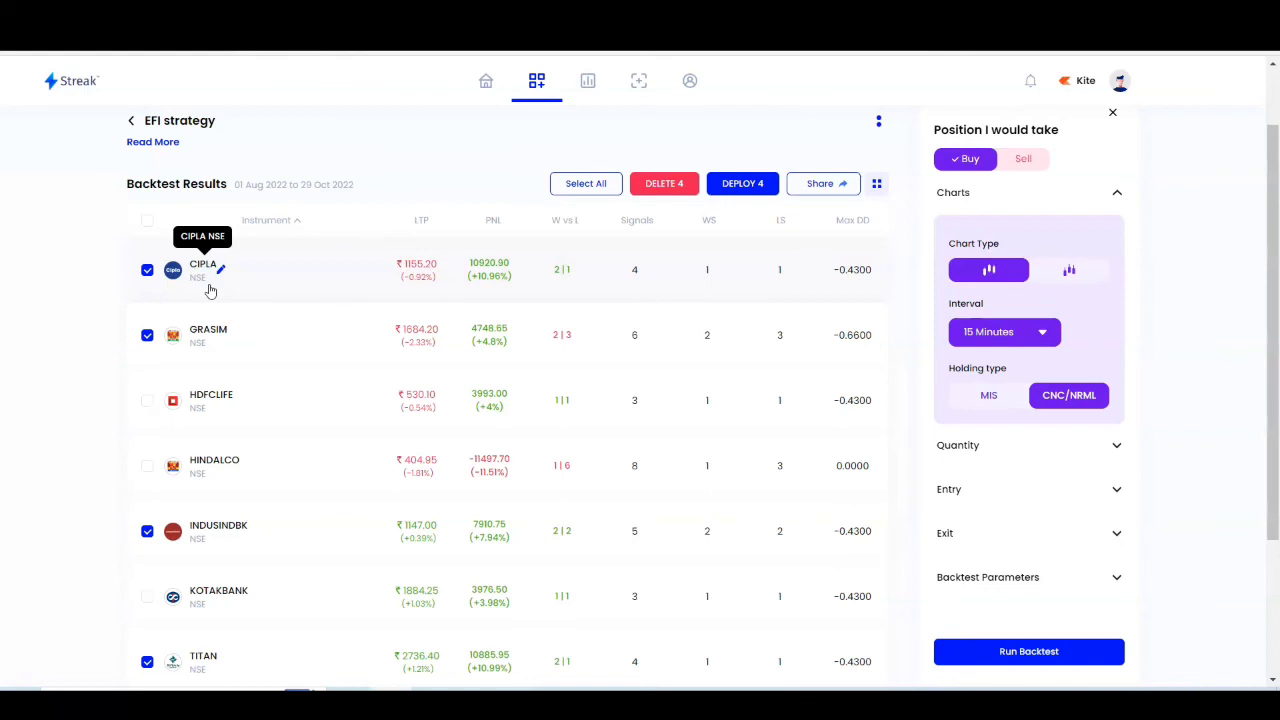
Step: Compare the Regular and Ultimate subscription plans, select the Ultimate plan and continue to its membership durations
click(487, 294)
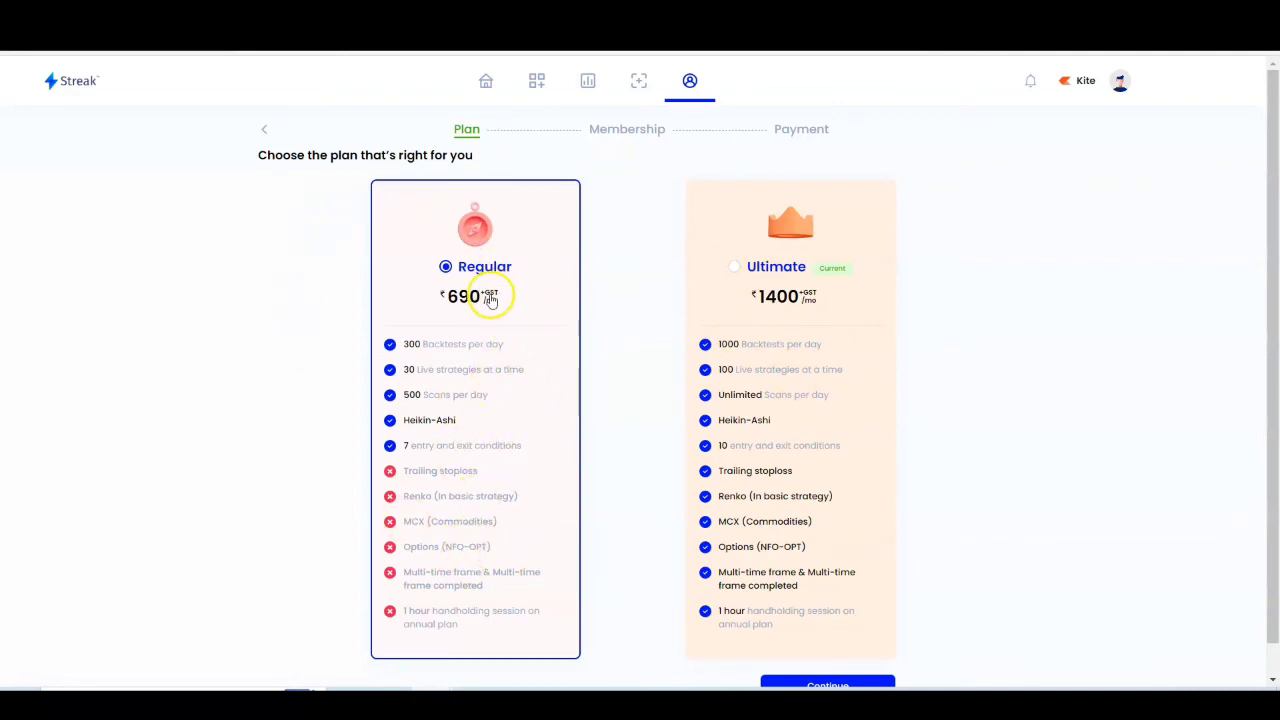
click(749, 271)
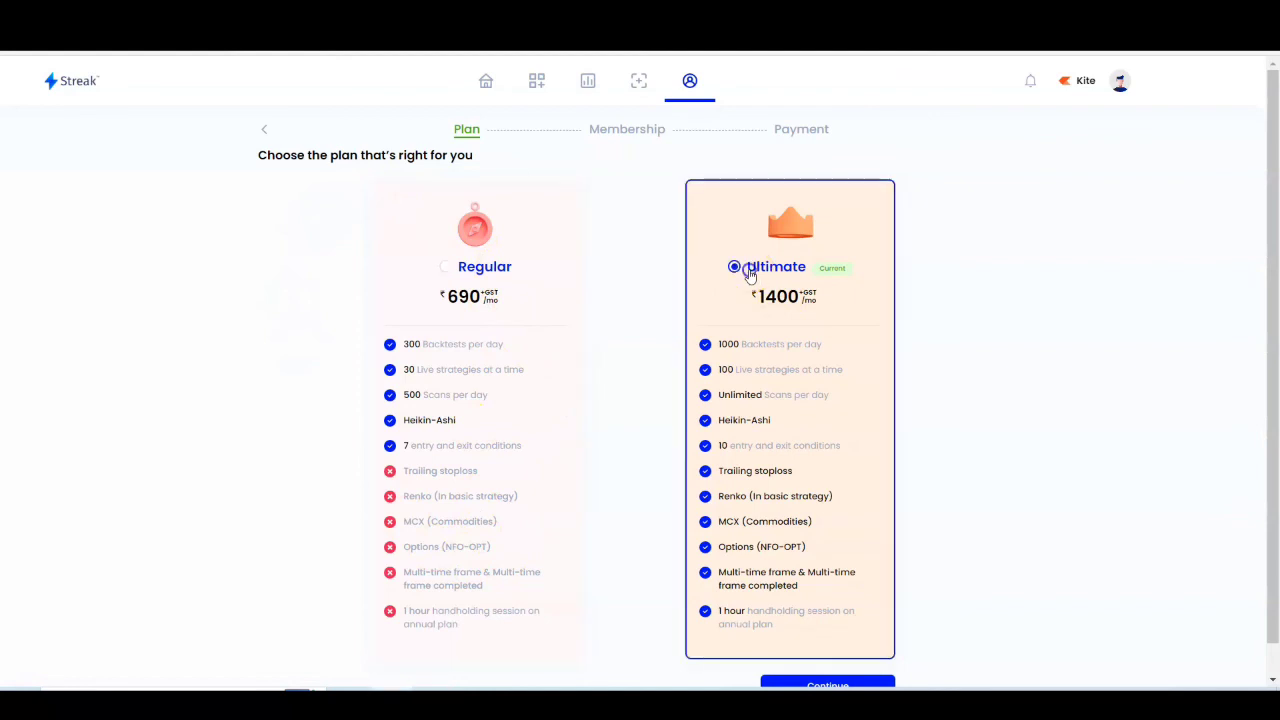
scroll(803, 371, down, 1)
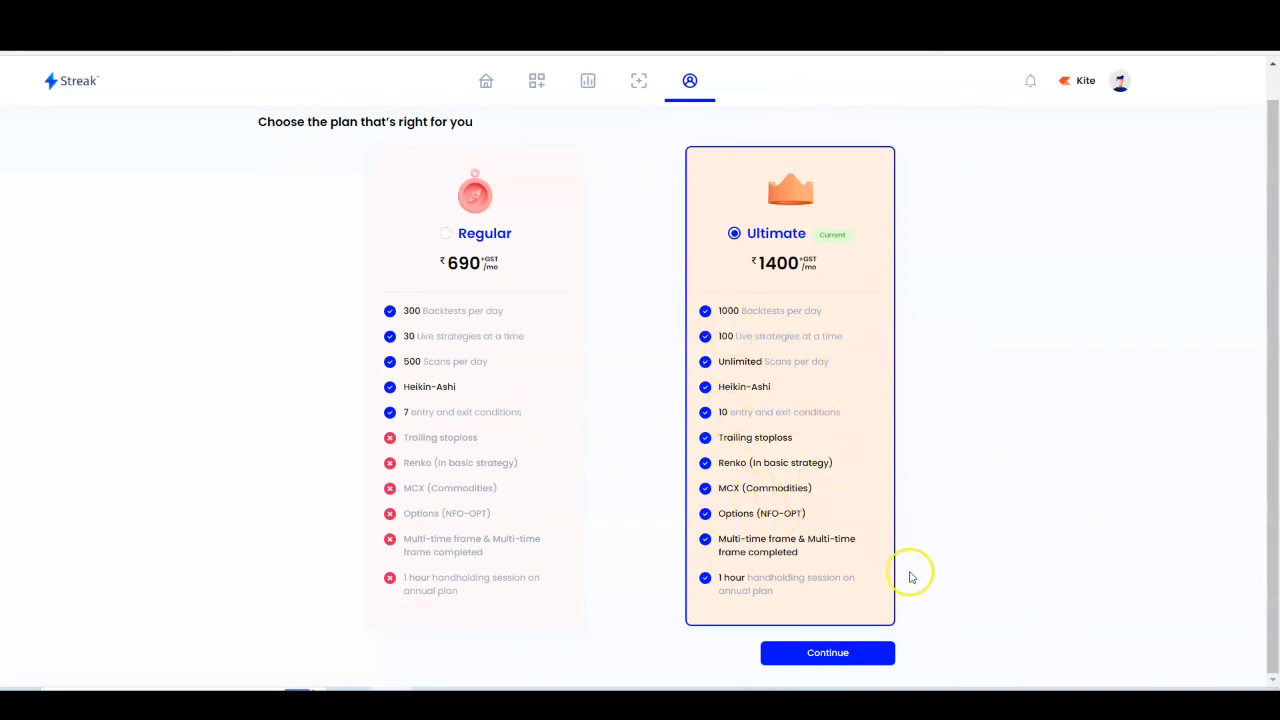
click(845, 654)
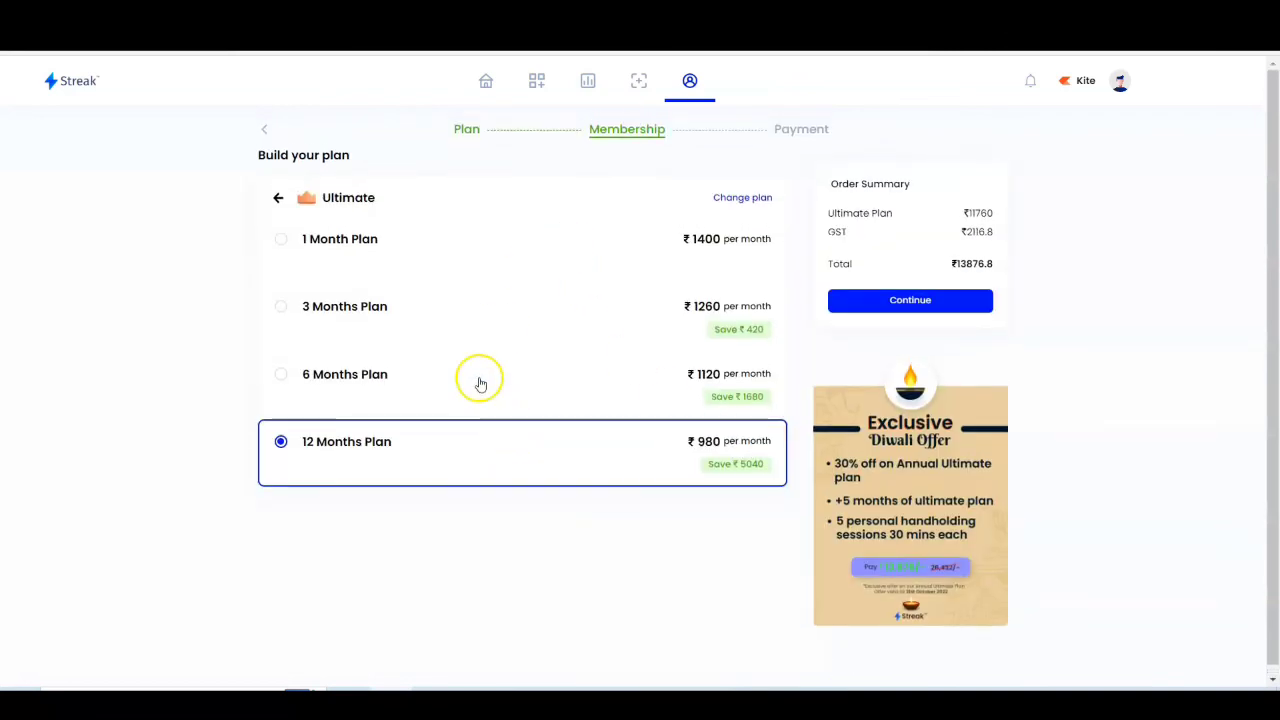